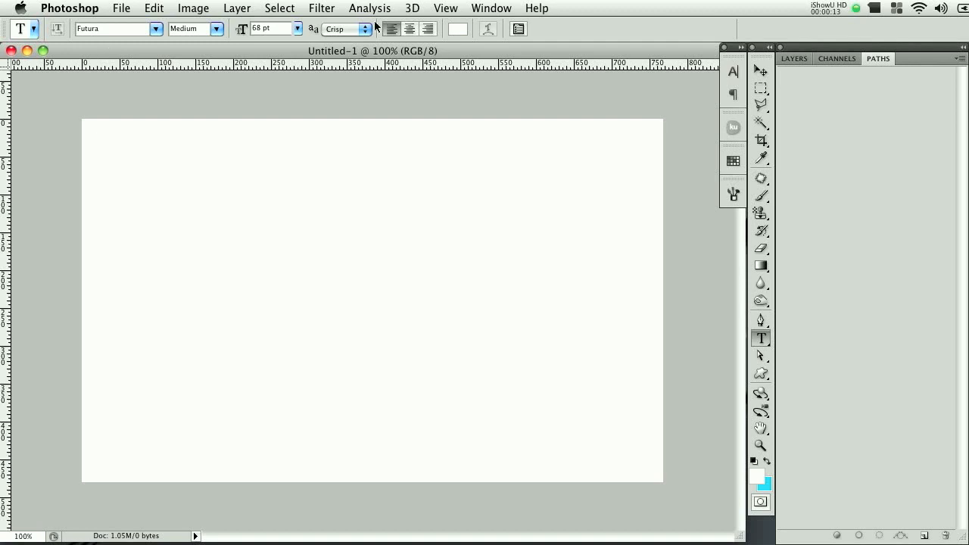
Bring up the Grooveshark screenshot in Preview and place it so part of it shows beside the Photoshop document
double_click(968, 93)
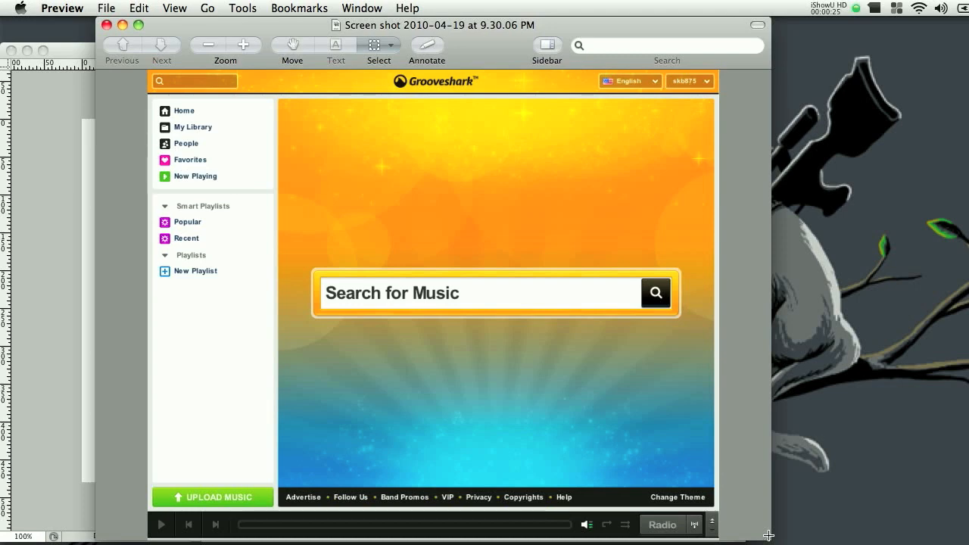
left_click_drag(494, 34, 590, 34)
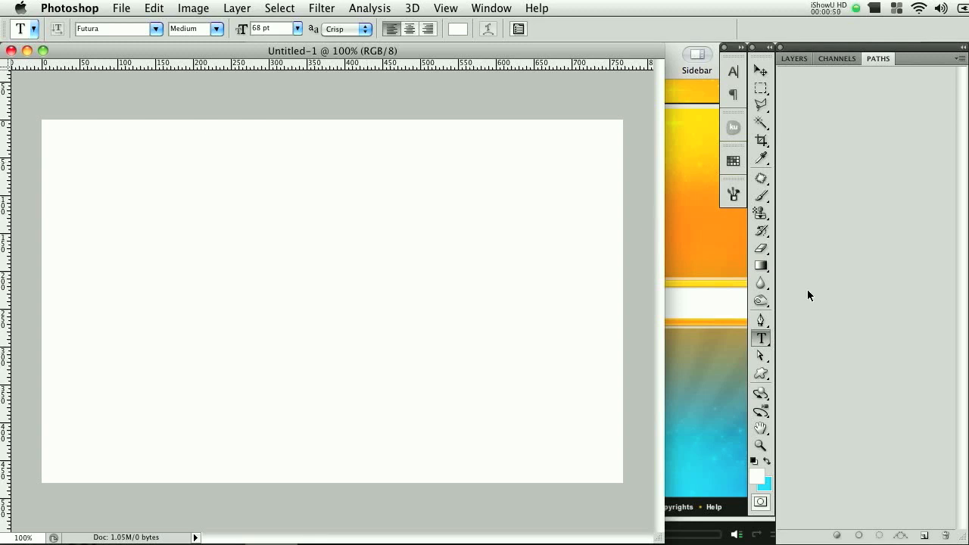
Convert the locked Background into an editable layer named Layer 0
left_click(795, 58)
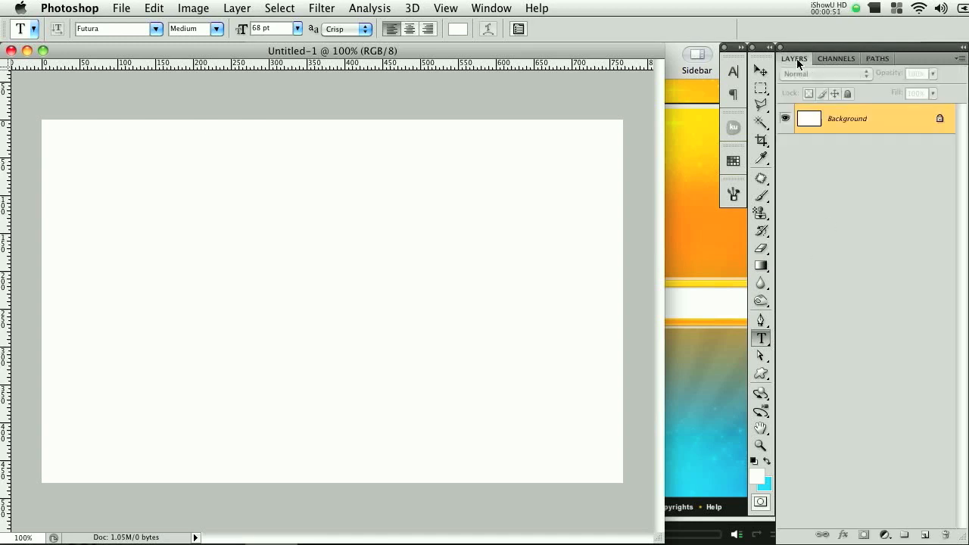
double_click(922, 136)
left_click_drag(761, 209, 480, 201)
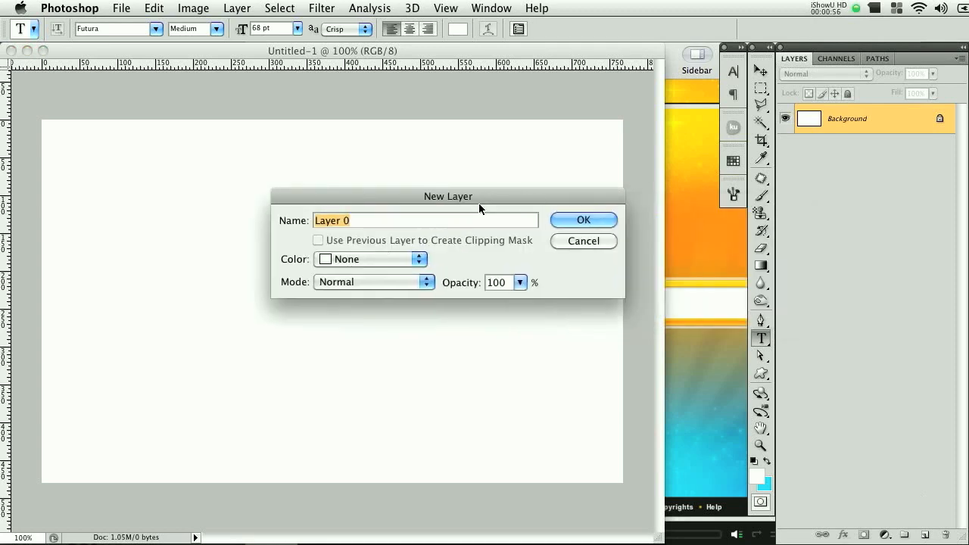
left_click(577, 223)
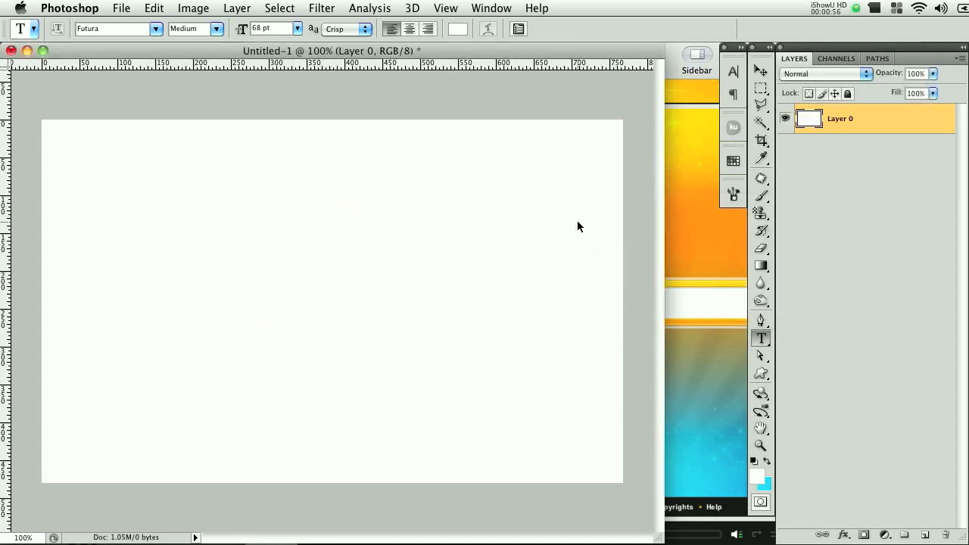
Add a Gradient Overlay to Layer 0 and set the gradient's starting colour stop to light blue sampled from the reference screenshot
double_click(915, 126)
left_click_drag(885, 315, 249, 133)
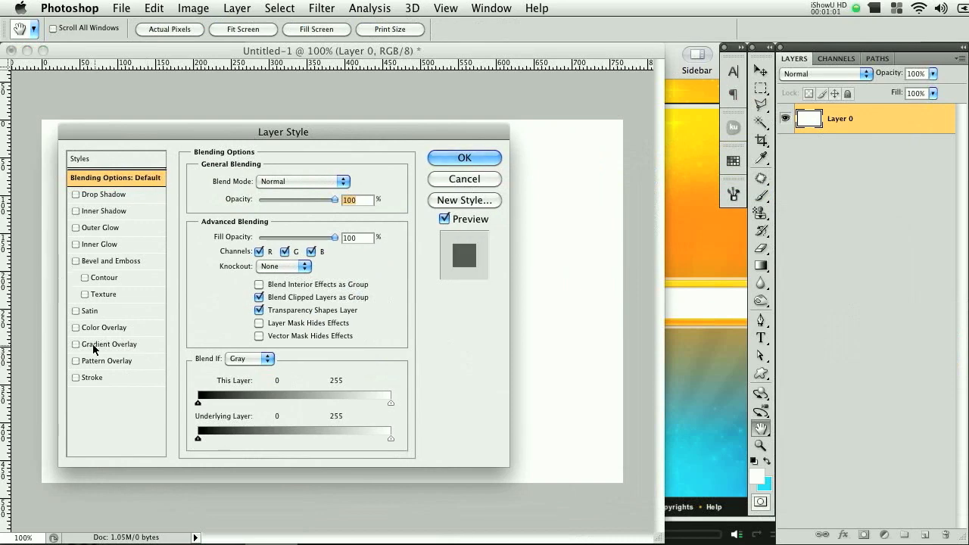
left_click(144, 344)
left_click(279, 216)
left_click_drag(547, 279, 430, 140)
left_click(237, 398)
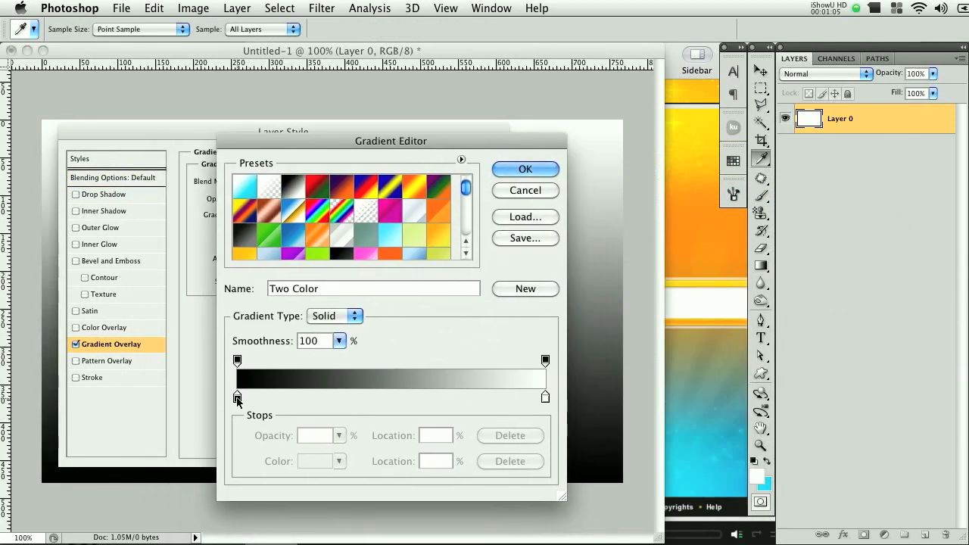
left_click_drag(583, 365, 695, 441)
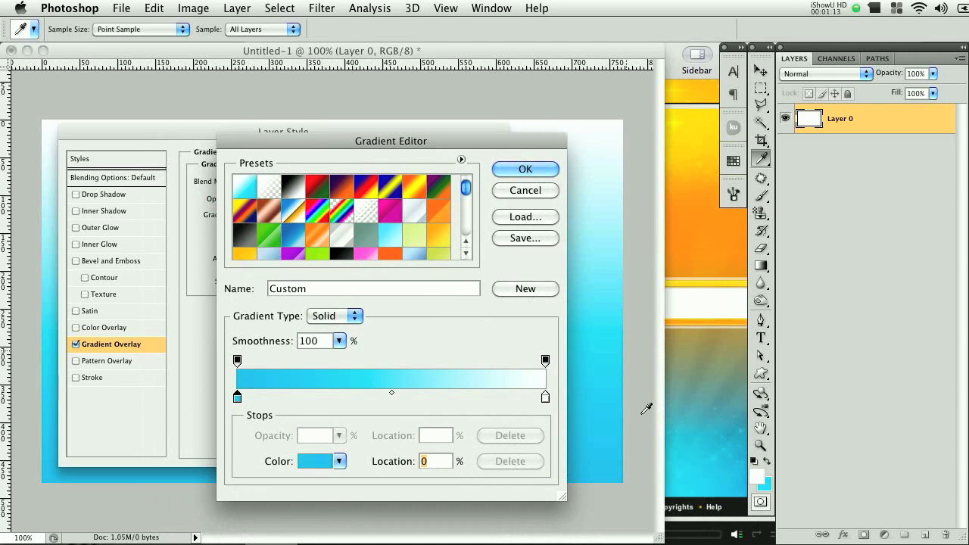
Reposition the reference screenshot and resample the starting colour stop at location 0% from the darker blue in its lower corner
left_click(712, 47)
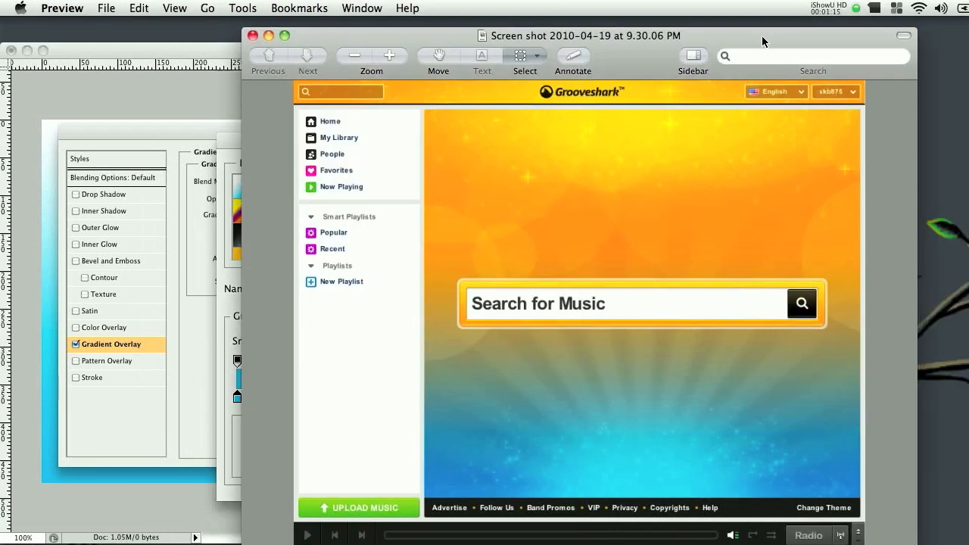
left_click_drag(766, 36, 644, 35)
left_click(99, 49)
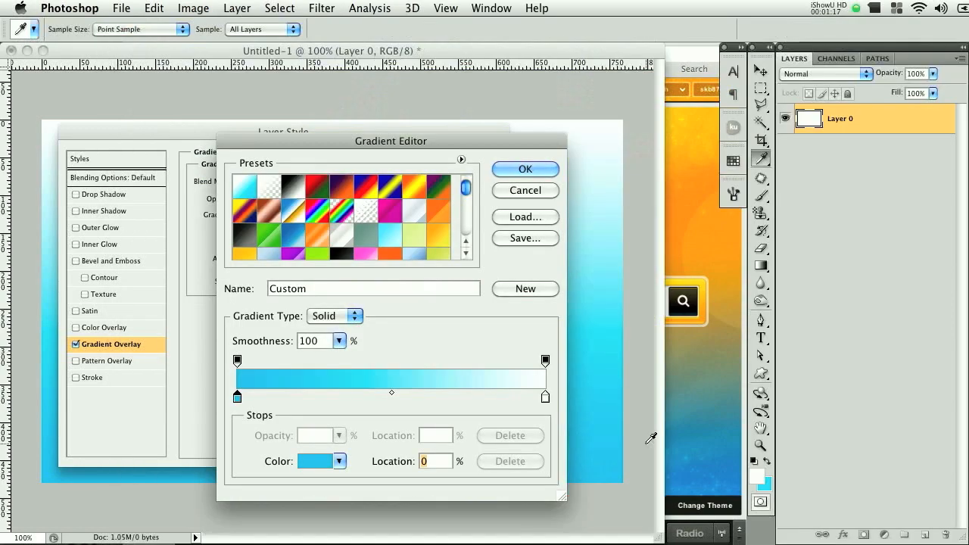
left_click_drag(695, 51, 675, 50)
left_click(94, 49)
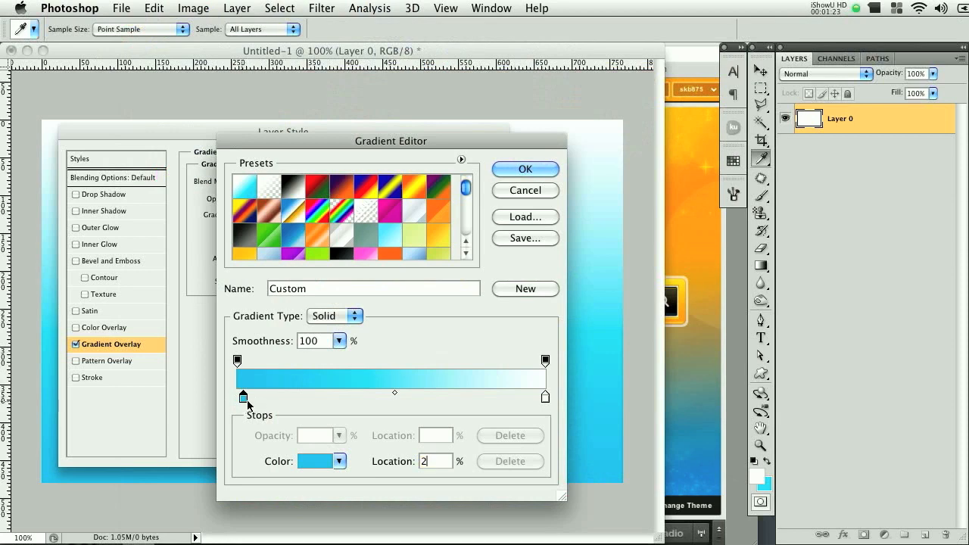
left_click_drag(598, 376, 724, 487)
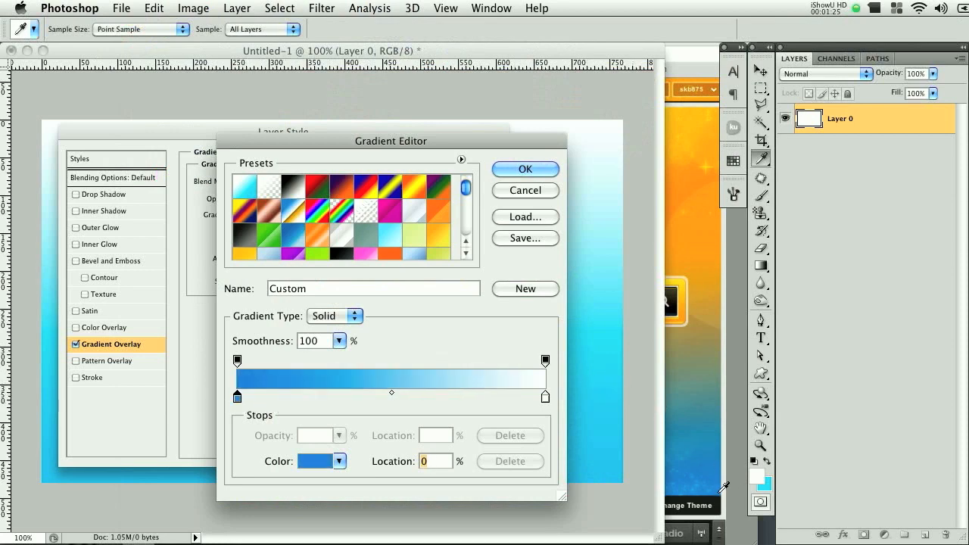
Set the gradient's end stop to sampled yellow-orange, add a sampled orange stop at 78%, and apply the layer style
left_click(545, 397)
left_click_drag(572, 95, 696, 115)
left_click_drag(496, 398, 478, 397)
left_click(688, 183)
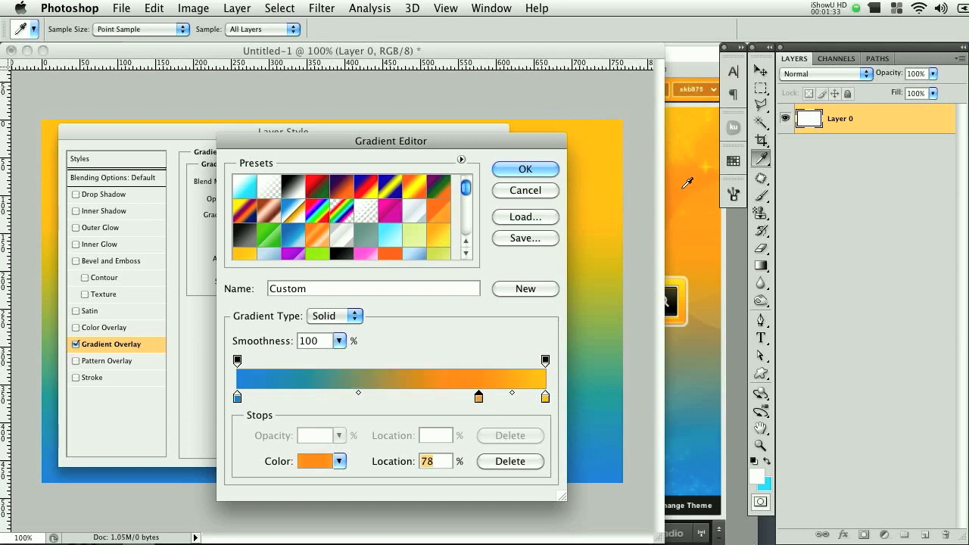
left_click(533, 170)
left_click(474, 159)
key("t")
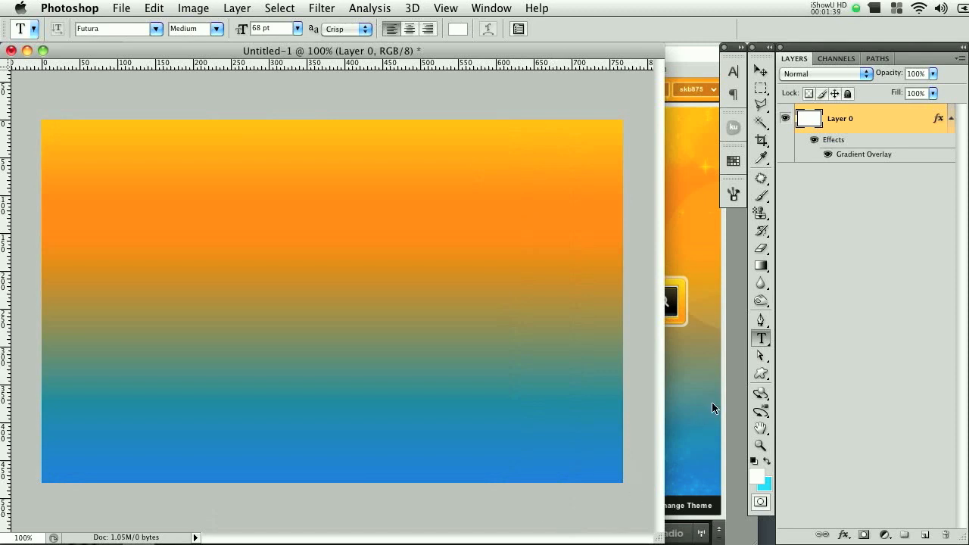
On a new layer, draw a large white sunburst custom shape and centre it over the canvas's lower edge
left_click(925, 535)
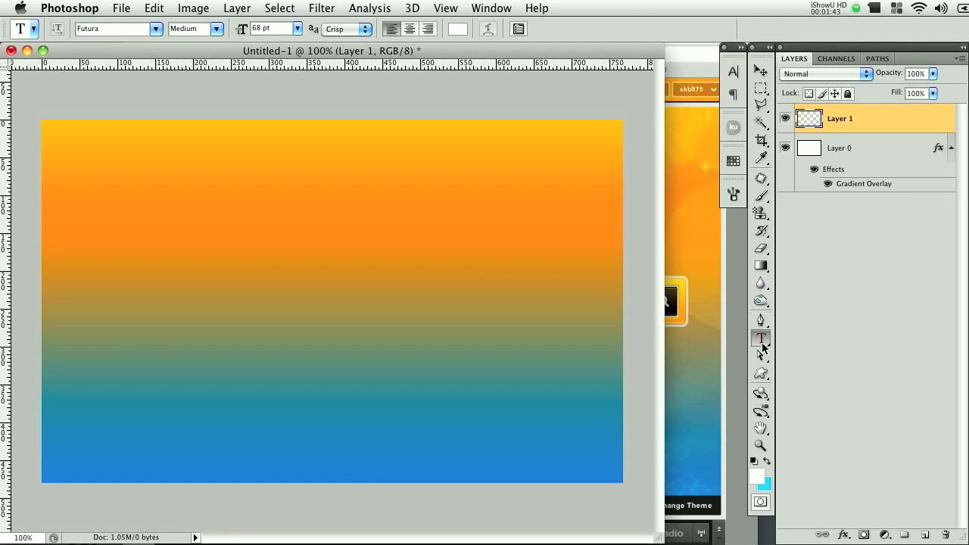
left_click(762, 374)
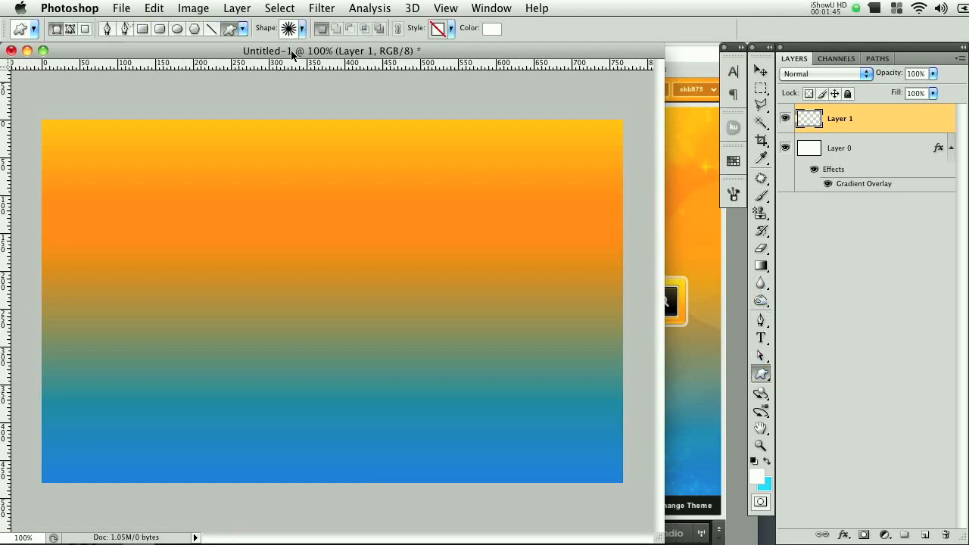
left_click(301, 29)
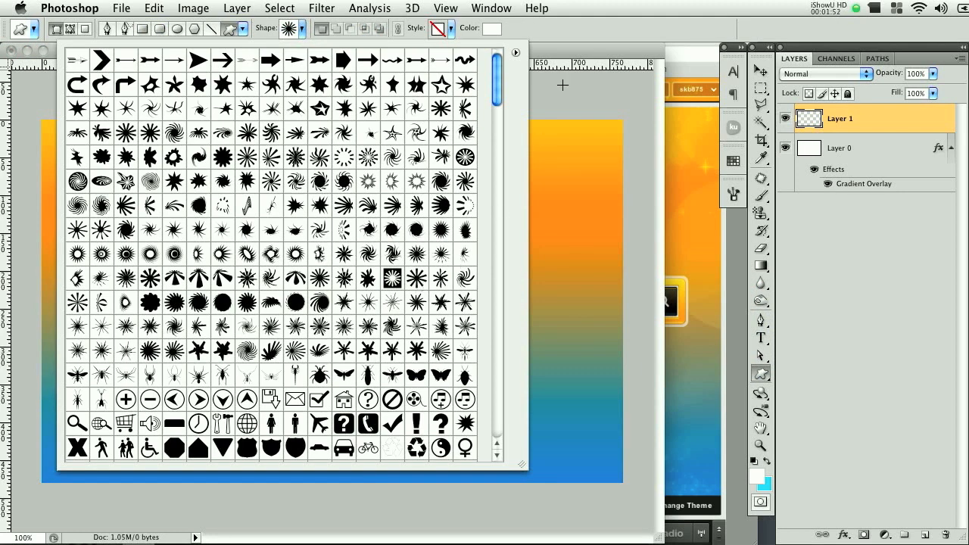
left_click(321, 278)
left_click(557, 51)
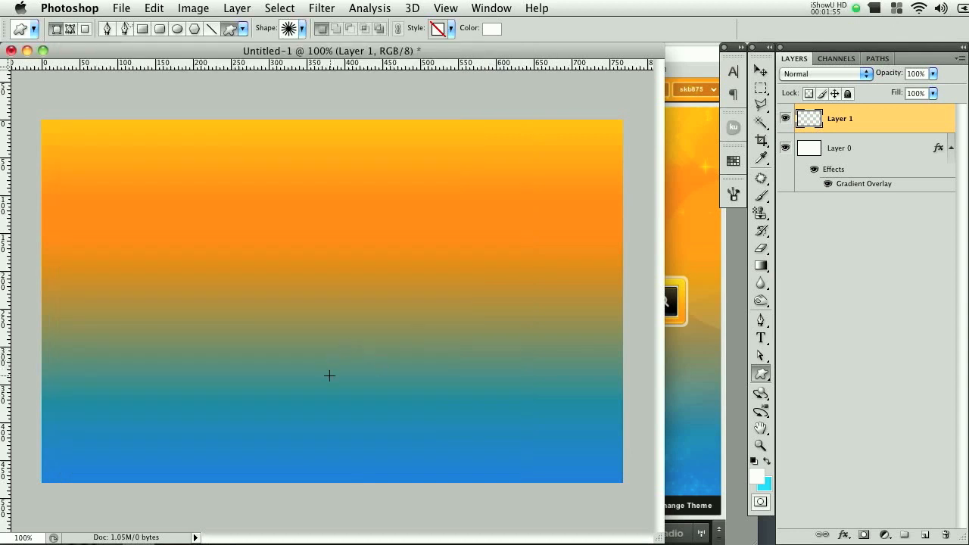
left_click_drag(262, 381, 551, 544)
left_click(761, 70)
left_click_drag(423, 463, 376, 401)
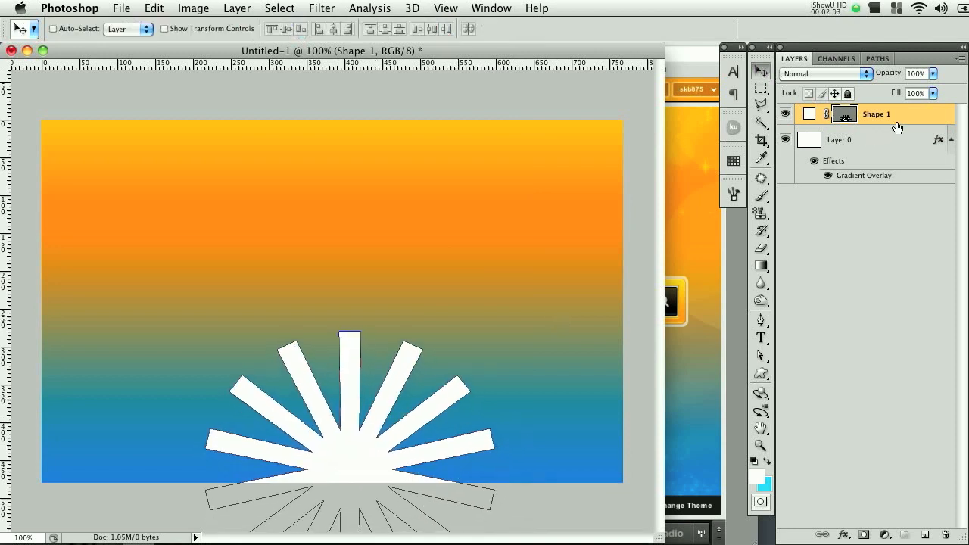
Rasterize the sunburst, soften it with a Gaussian Blur, and set its layer opacity to 22%
left_click(331, 9)
mouse_move(337, 142)
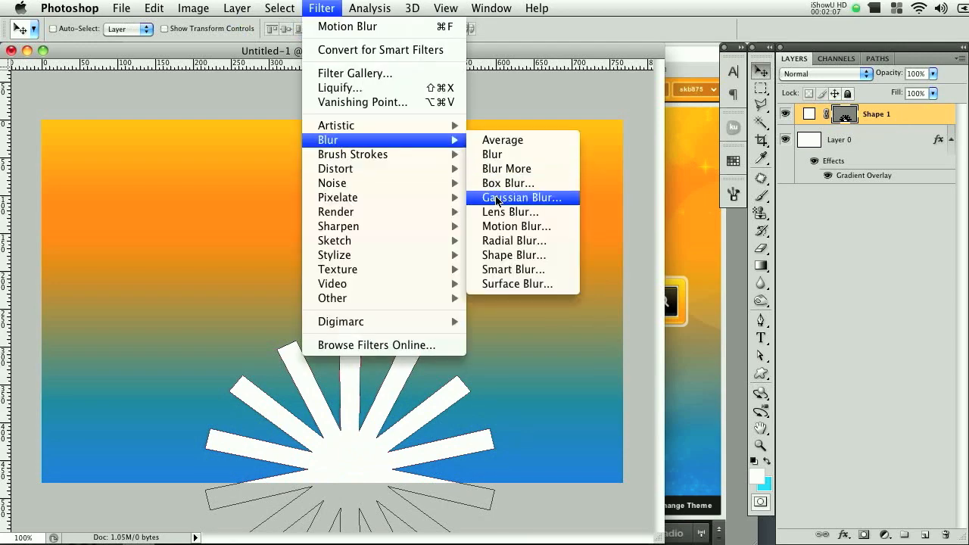
left_click(501, 198)
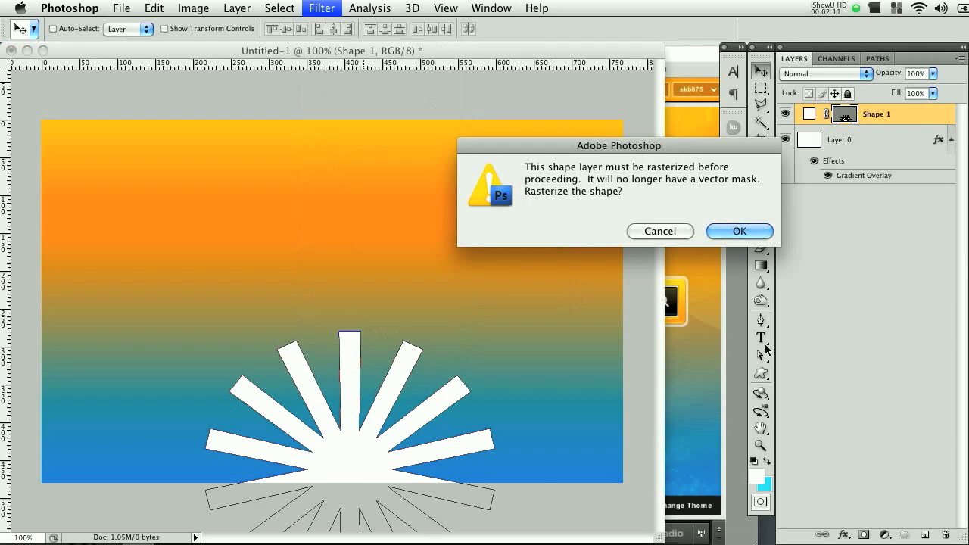
left_click(740, 232)
left_click_drag(882, 128, 694, 130)
left_click_drag(657, 358, 634, 360)
left_click(787, 152)
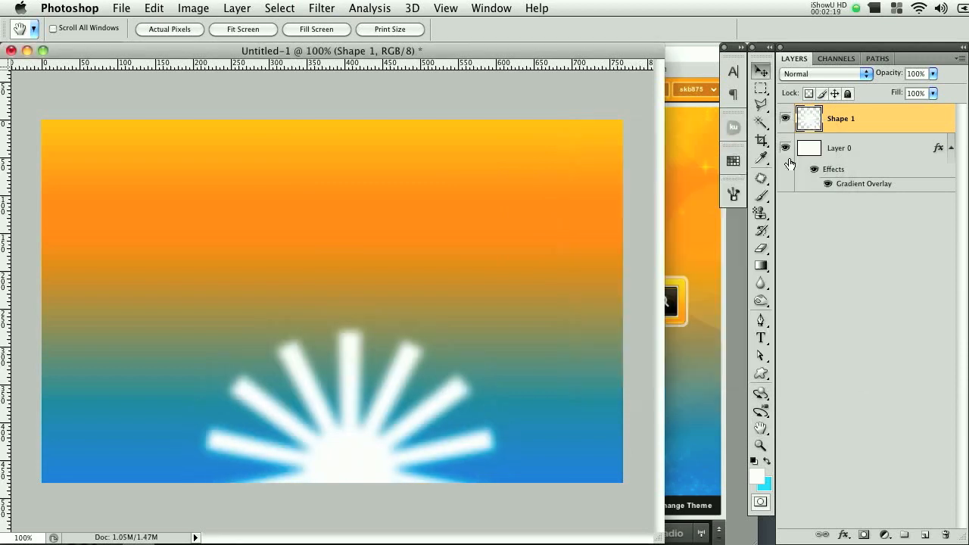
left_click_drag(884, 78, 828, 80)
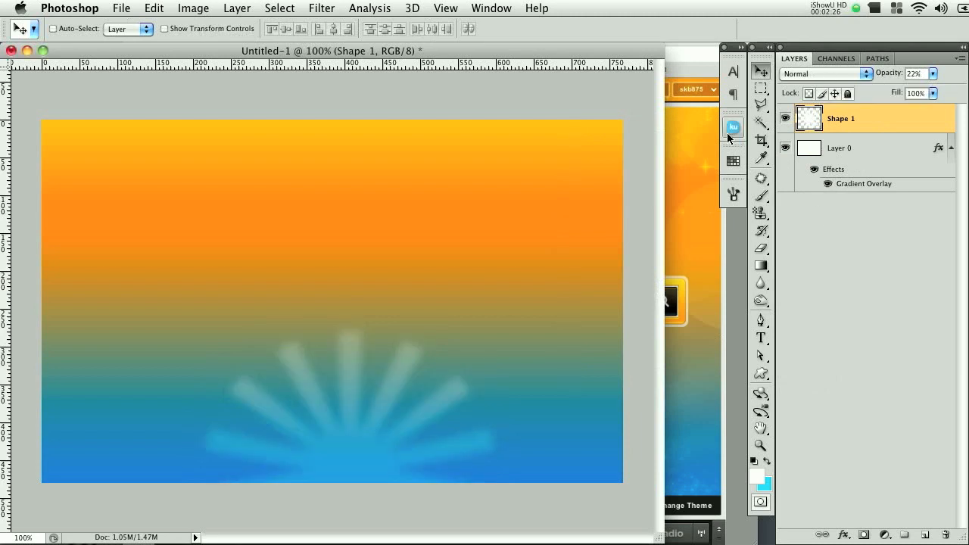
Move the reference screenshot to expose its bright glow and set the foreground colour to the cyan sampled from it
left_click(704, 351)
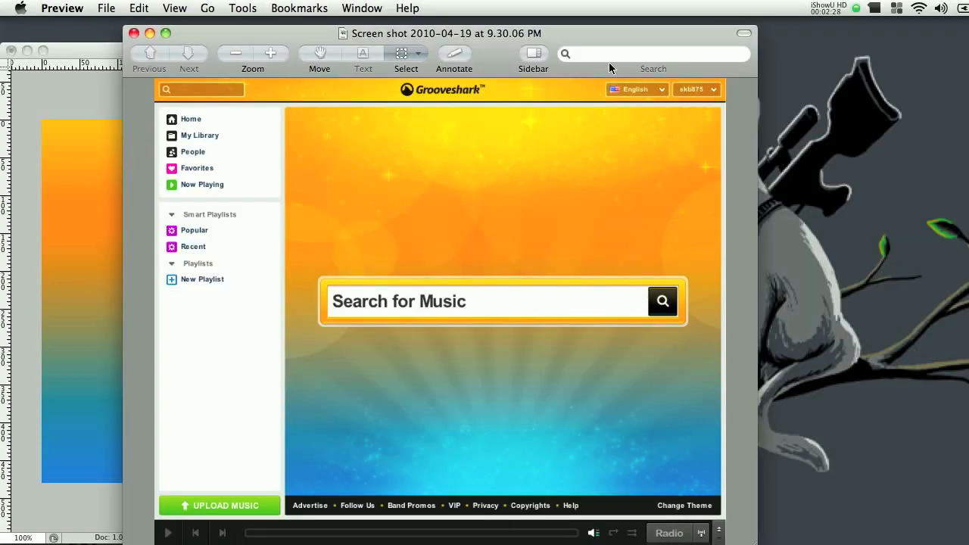
left_click_drag(570, 45, 709, 53)
left_click(256, 55)
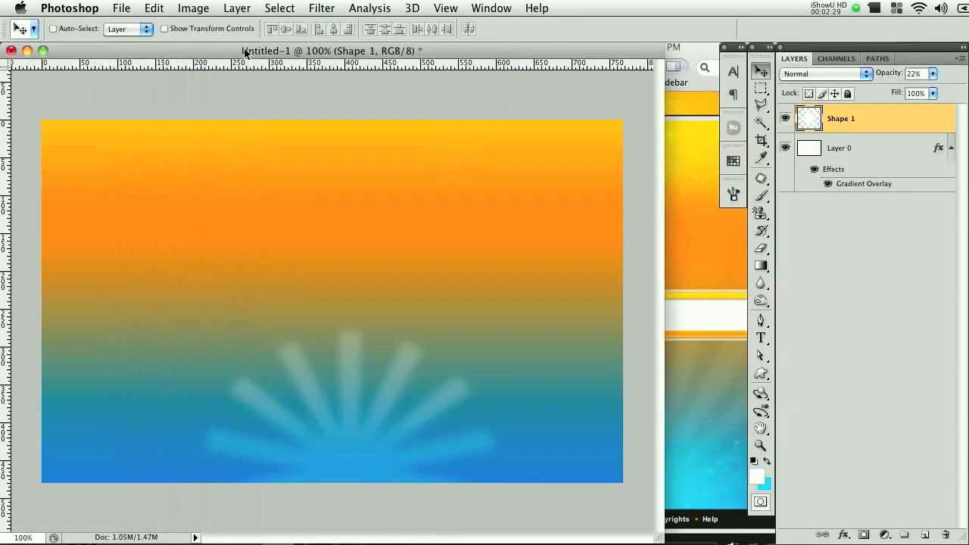
left_click(757, 470)
left_click_drag(923, 313, 251, 84)
left_click_drag(658, 488, 673, 505)
left_click(676, 503)
left_click(442, 109)
Create a new layer, reset the brush presets to the default set, and choose the soft 65 px brush
left_click(925, 534)
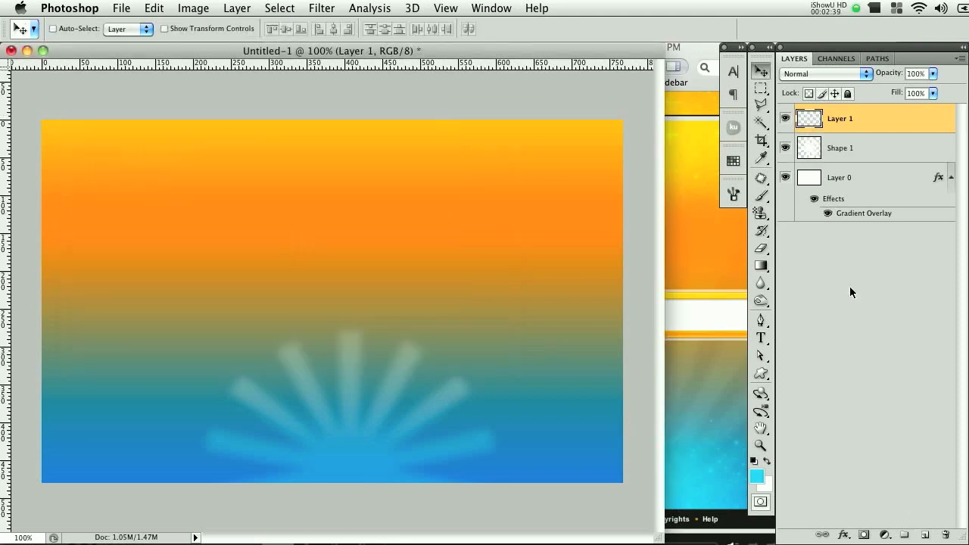
left_click(760, 195)
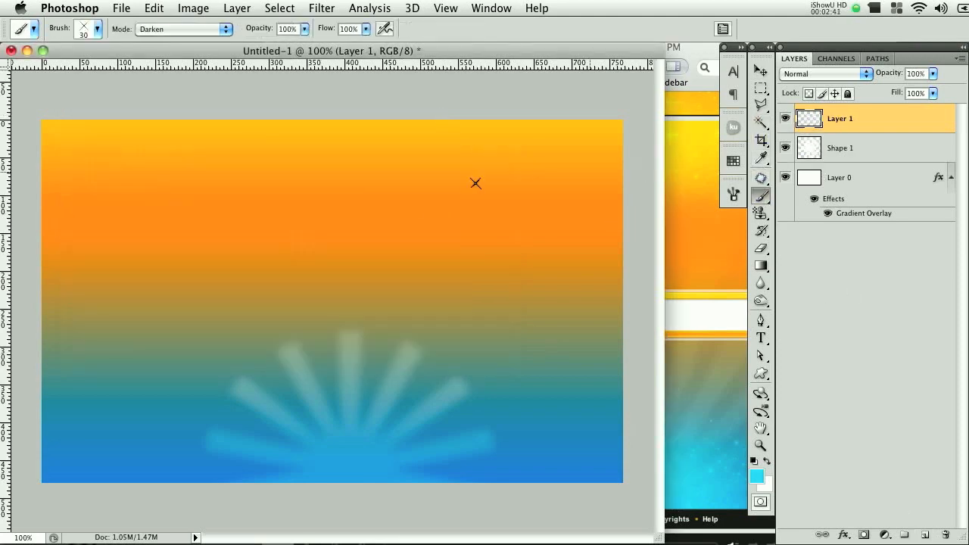
right_click(395, 395)
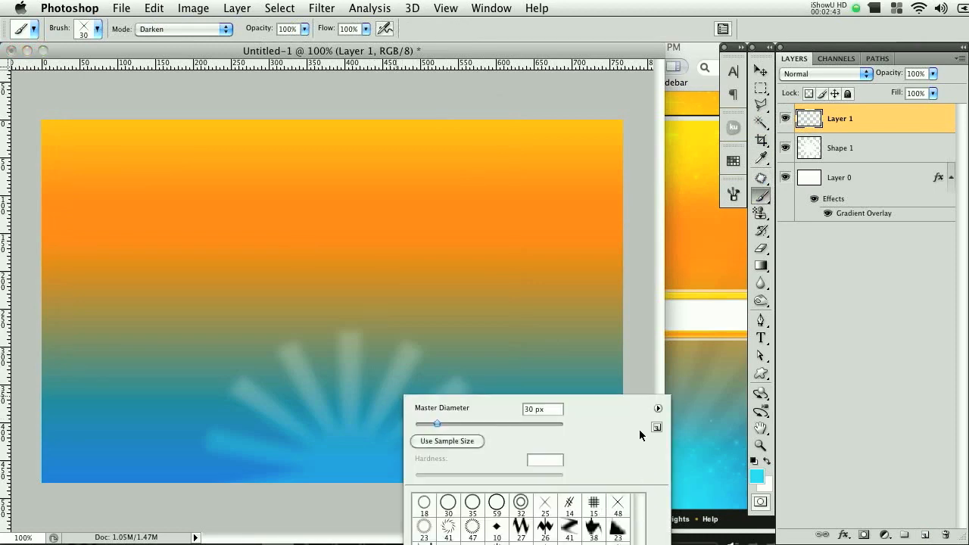
left_click(657, 408)
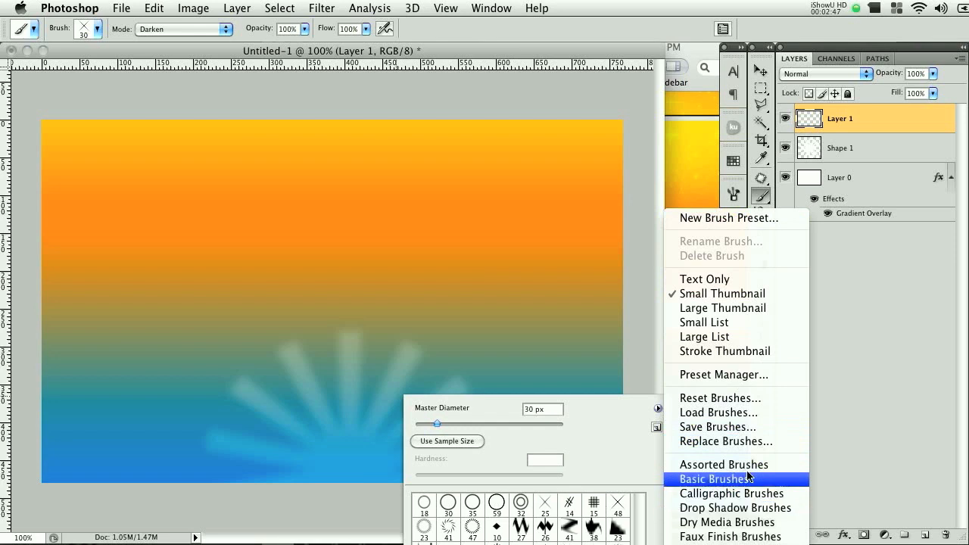
left_click(728, 398)
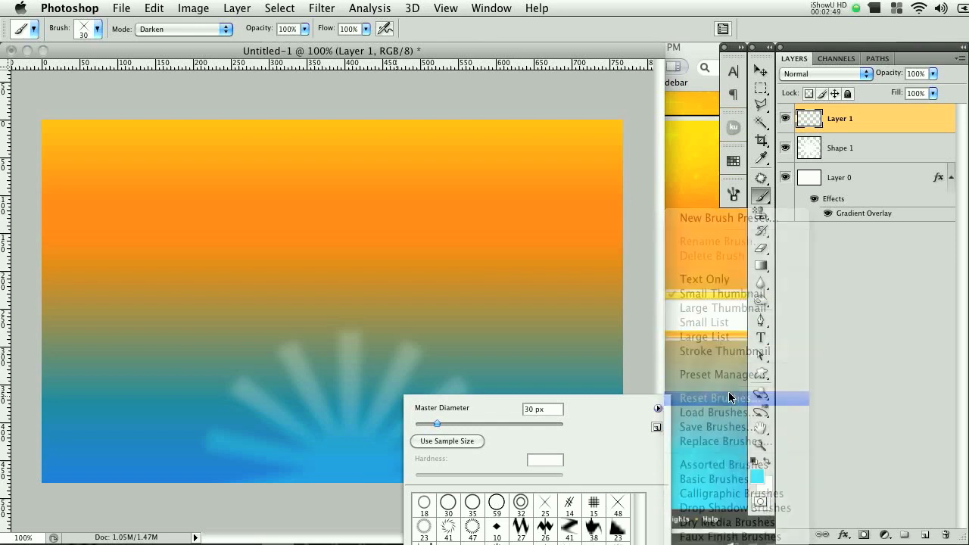
left_click(711, 231)
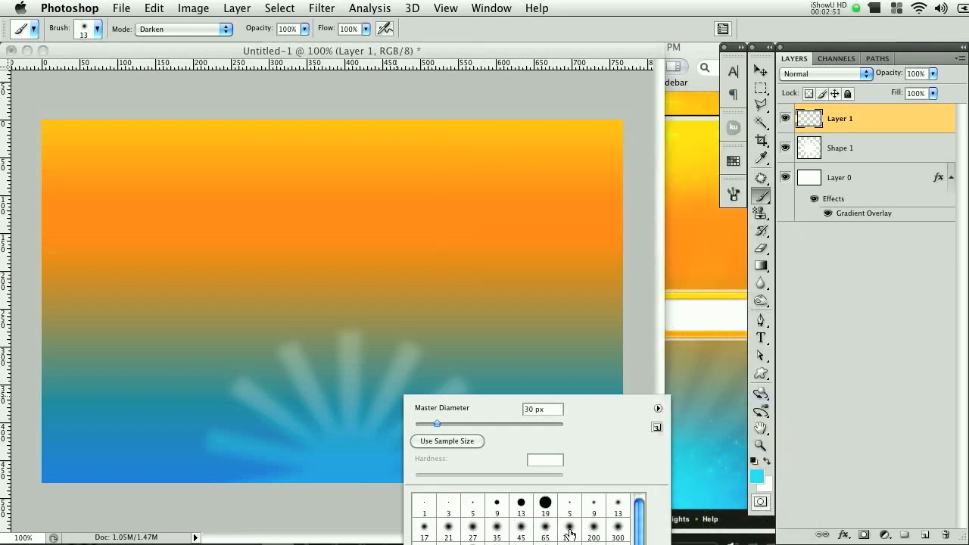
left_click(545, 528)
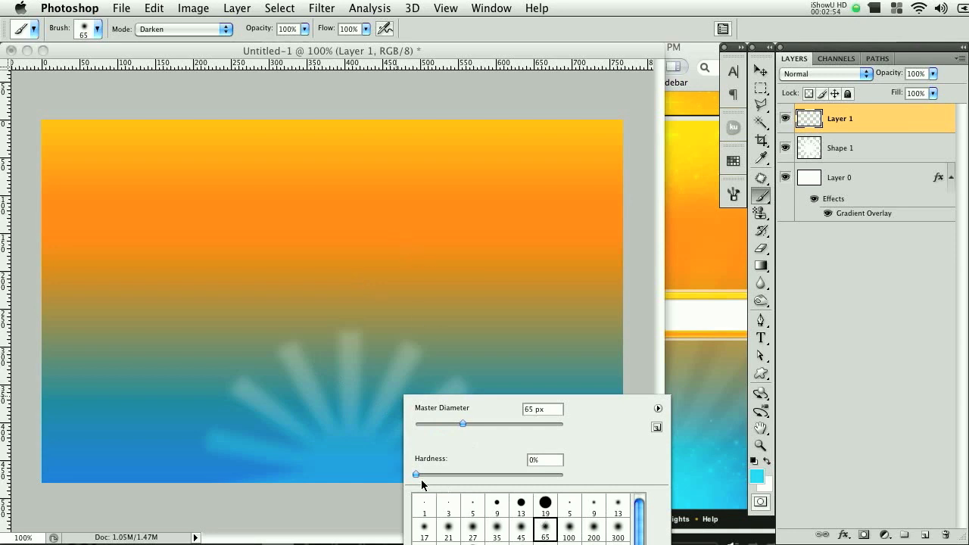
left_click(473, 47)
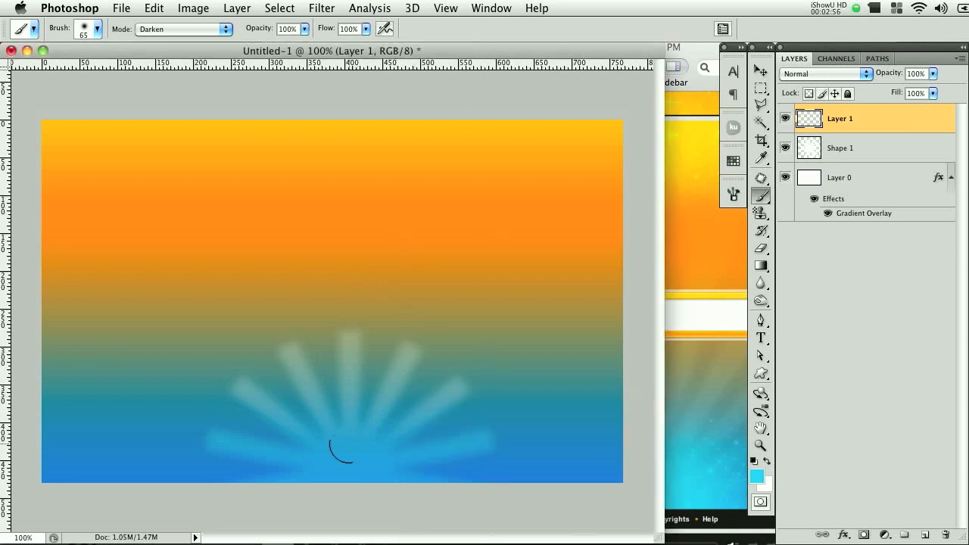
Enlarge the brush and paint a wide cyan glow along the bottom of the canvas on Layer 1
key("bracketright")
key("bracketright")
key("bracketright")
key("bracketright")
key("bracketright")
key("bracketright")
key("bracketright")
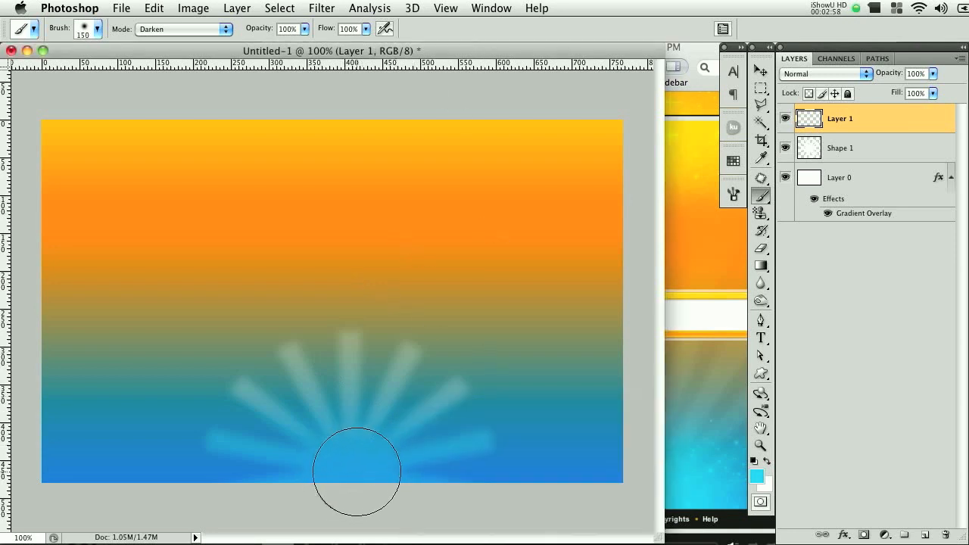
key("bracketleft")
mouse_move(353, 477)
left_mouse_down()
mouse_move(219, 494)
mouse_move(190, 486)
mouse_move(179, 497)
mouse_move(512, 499)
mouse_move(361, 483)
mouse_move(119, 519)
mouse_move(179, 489)
mouse_move(224, 486)
left_mouse_up()
Select the Eraser tool for the cyan glow on Layer 1 and enlarge its tip to 150 px
left_click(761, 248)
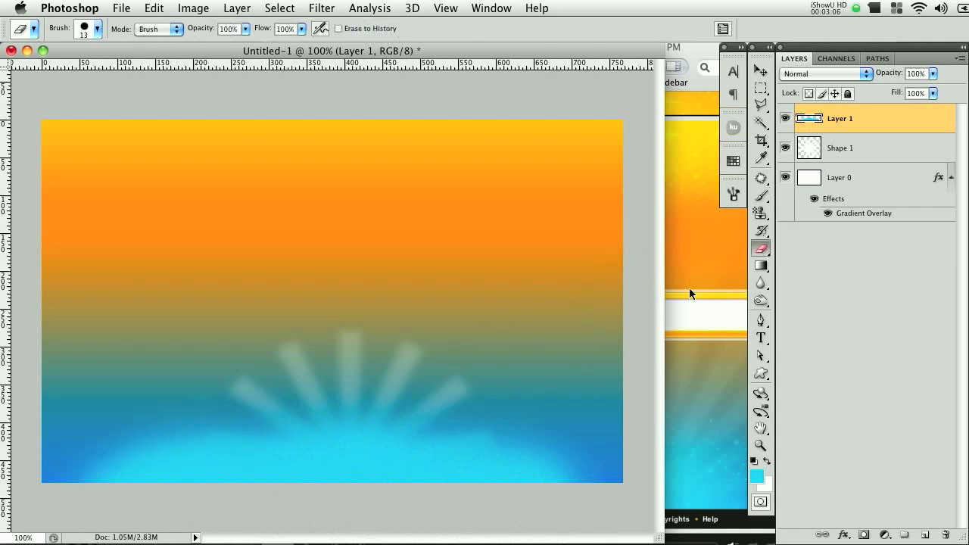
key("bracketright")
key("bracketright")
key("bracketright")
key("bracketright")
key("bracketright")
key("bracketright")
Undo a hard-edged test erase on the glow and set the eraser's hardness to 0%
left_click(522, 399)
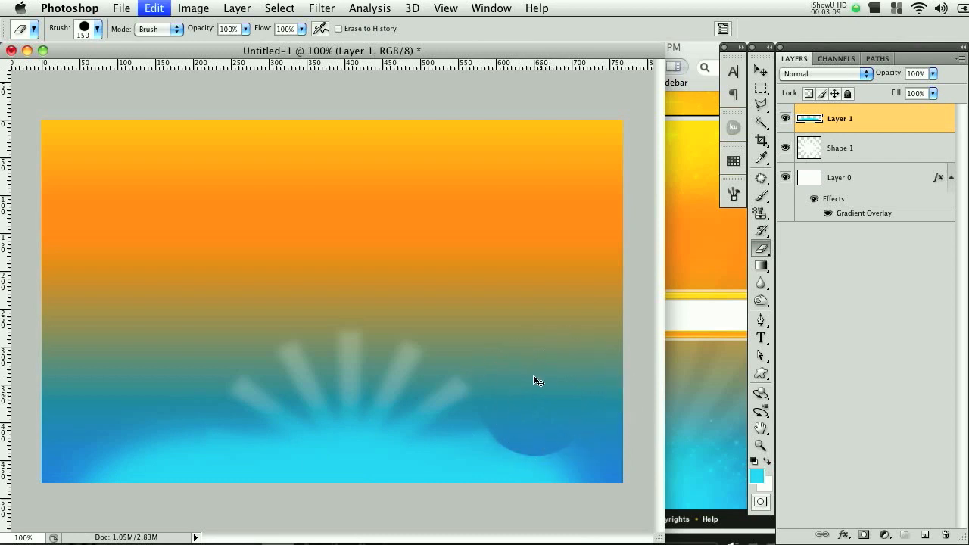
key("super+z")
right_click(519, 371)
left_click(539, 452)
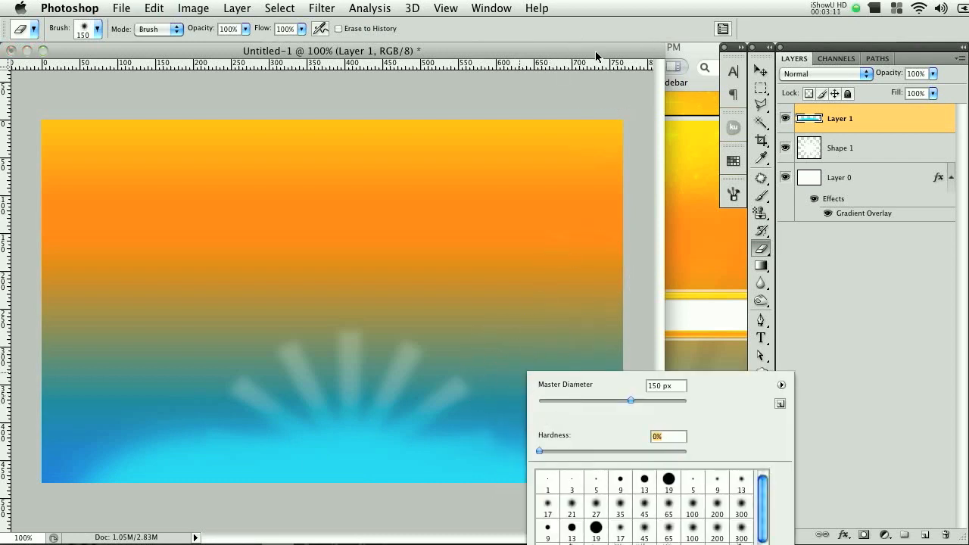
key("Return")
Enlarge the soft eraser to 250 px and fade the upper edge of the cyan glow across the canvas
key("bracketright")
key("bracketright")
key("bracketright")
mouse_move(549, 402)
left_mouse_down()
mouse_move(523, 380)
mouse_move(479, 369)
mouse_move(275, 347)
mouse_move(233, 372)
mouse_move(99, 388)
left_mouse_up()
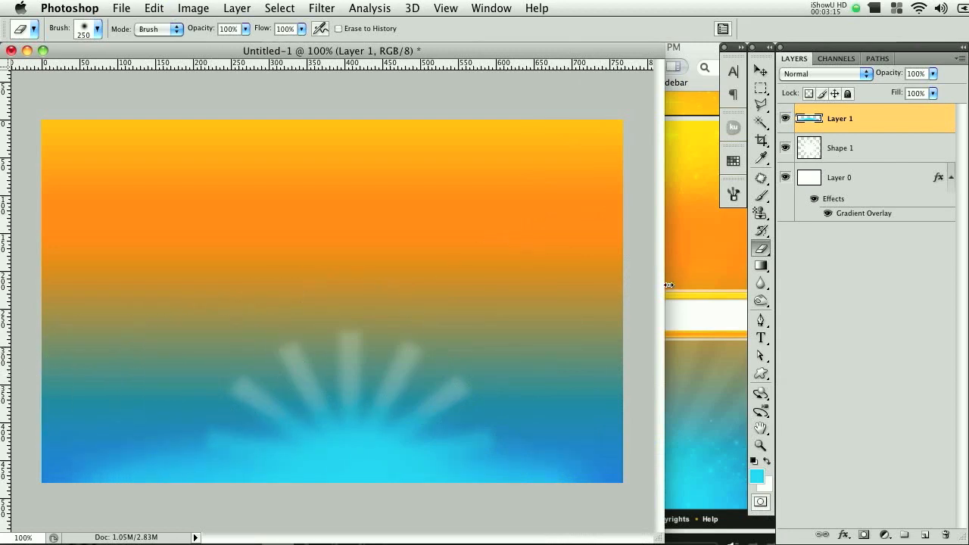
Check the reference screenshot, add a new layer above Shape 1, and choose the soft 9 px brush
left_click(691, 57)
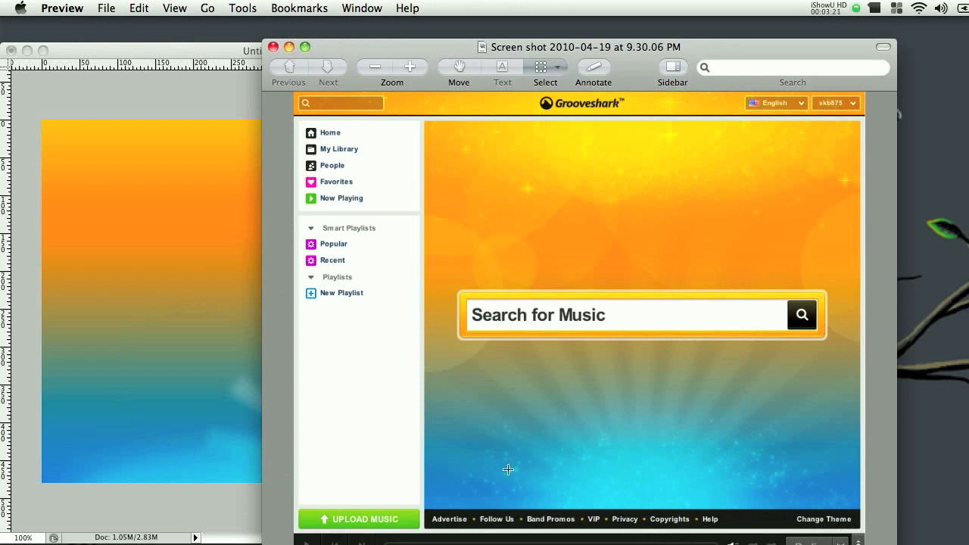
left_click(241, 50)
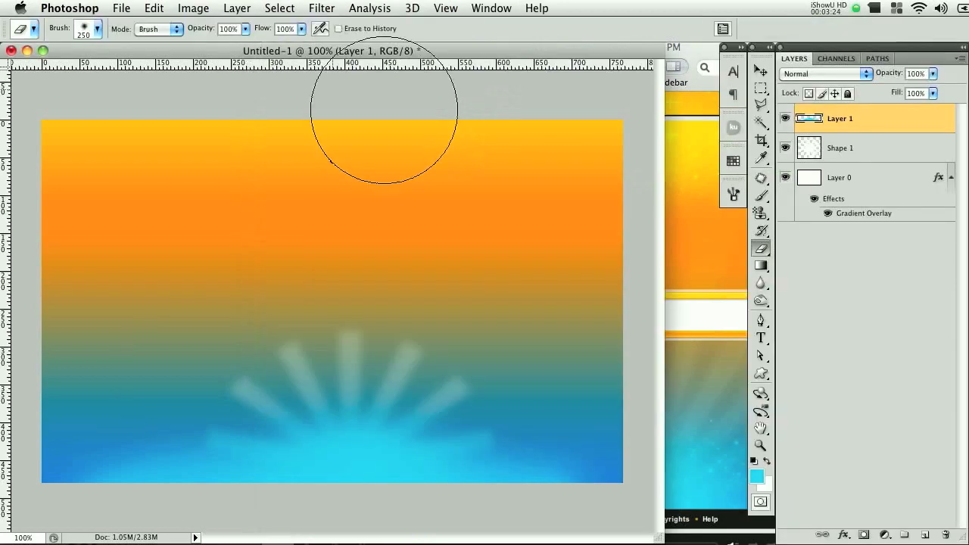
left_click(893, 159)
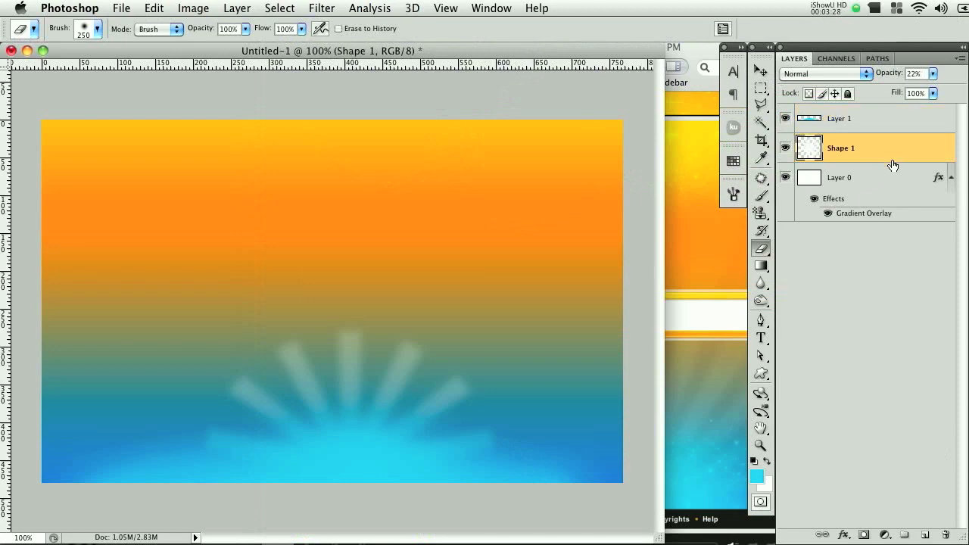
left_click(925, 534)
left_click(761, 195)
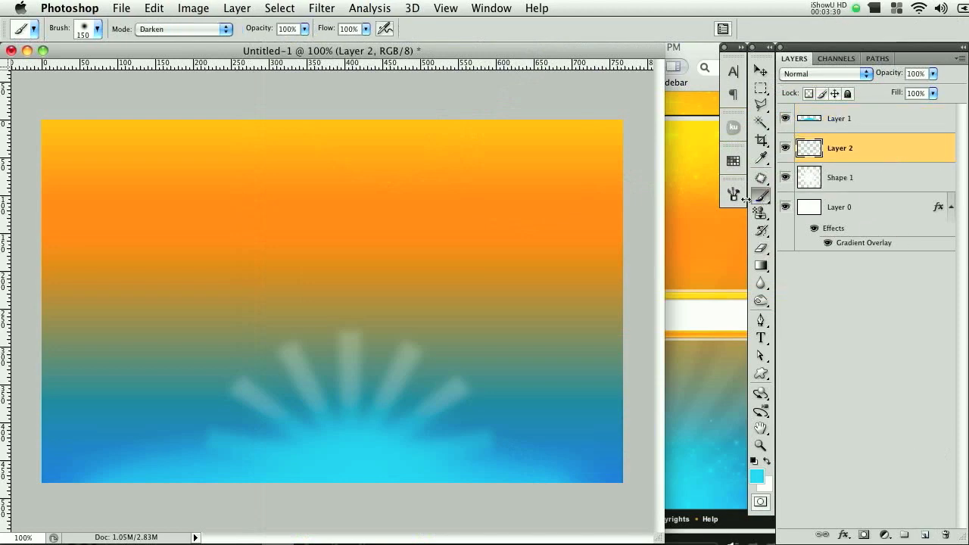
right_click(421, 327)
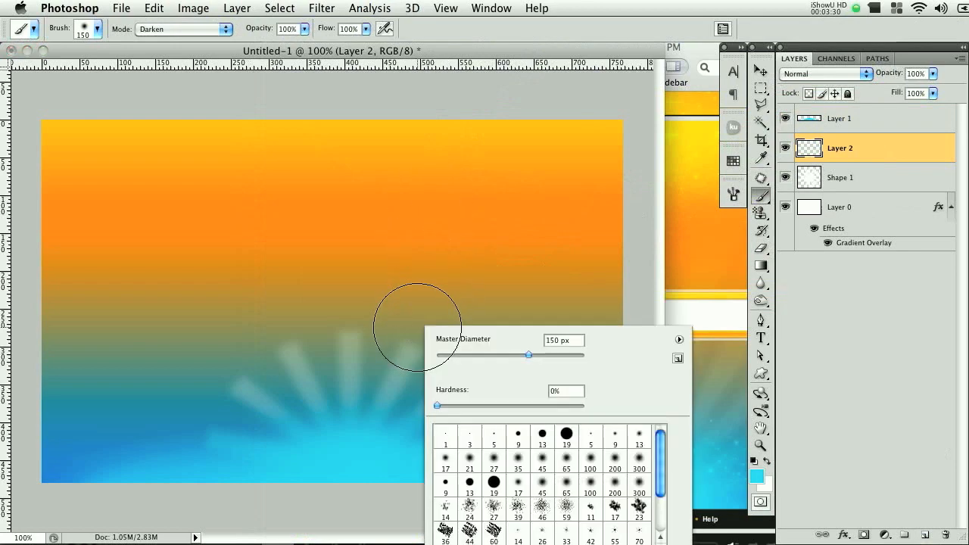
left_click(615, 435)
left_click(498, 55)
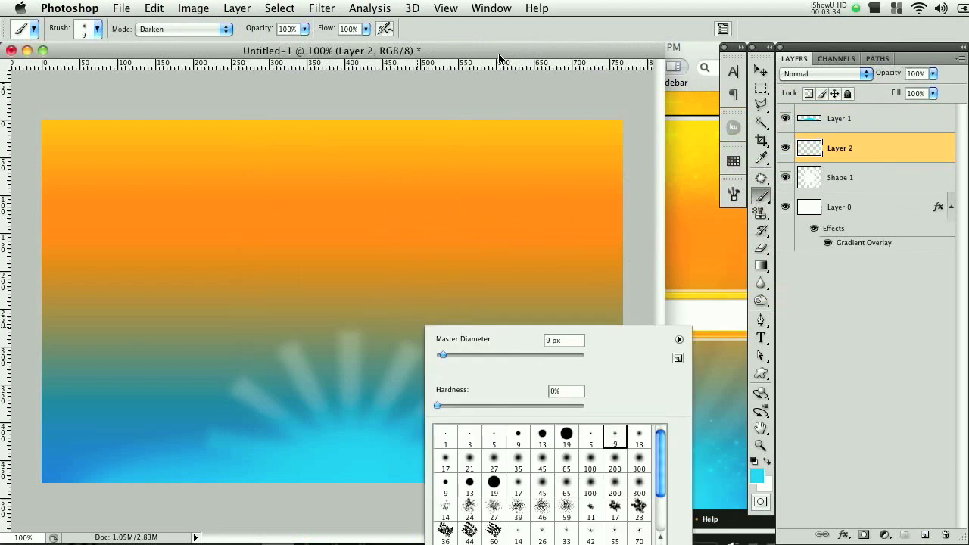
Set the 8 px brush tip's hardness to 60% and its spacing to 422%
left_click(732, 194)
left_click(490, 8)
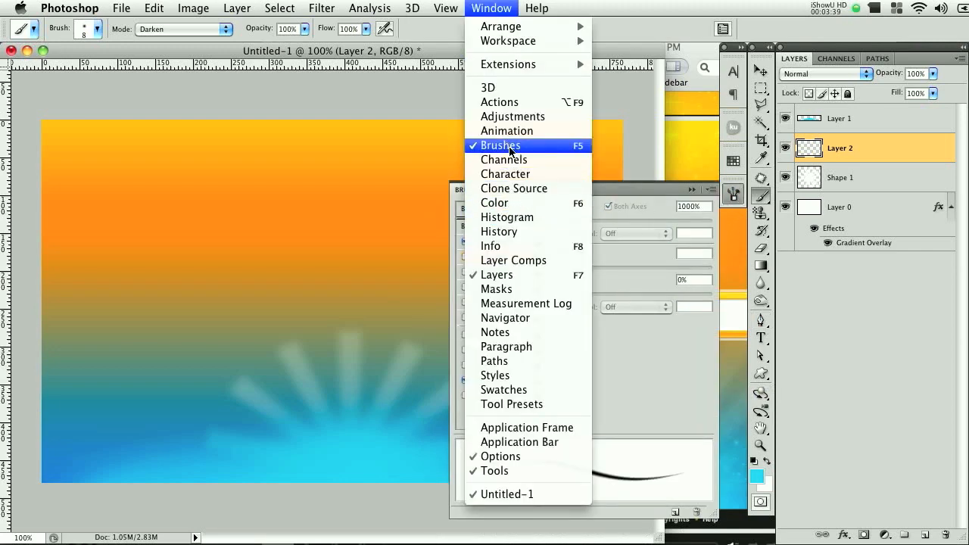
left_click(654, 184)
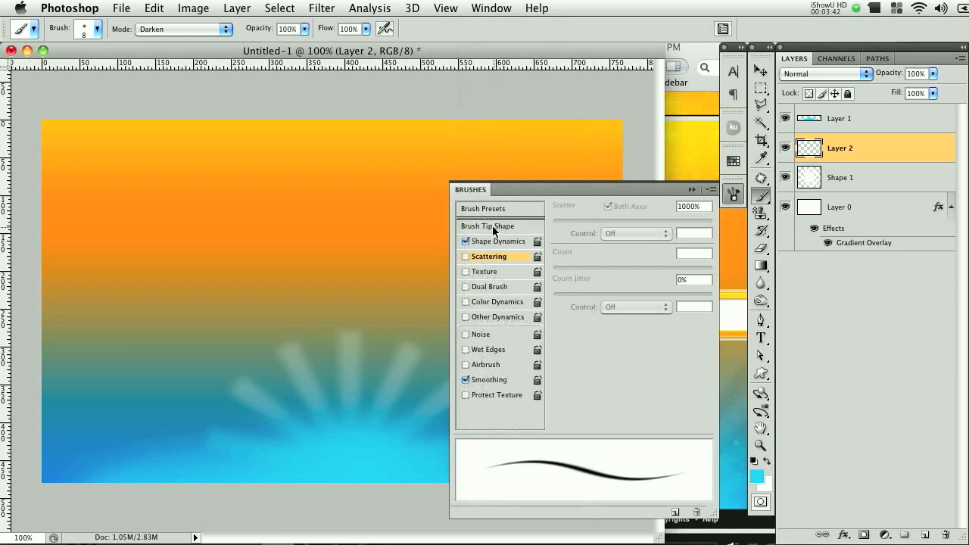
left_click(489, 227)
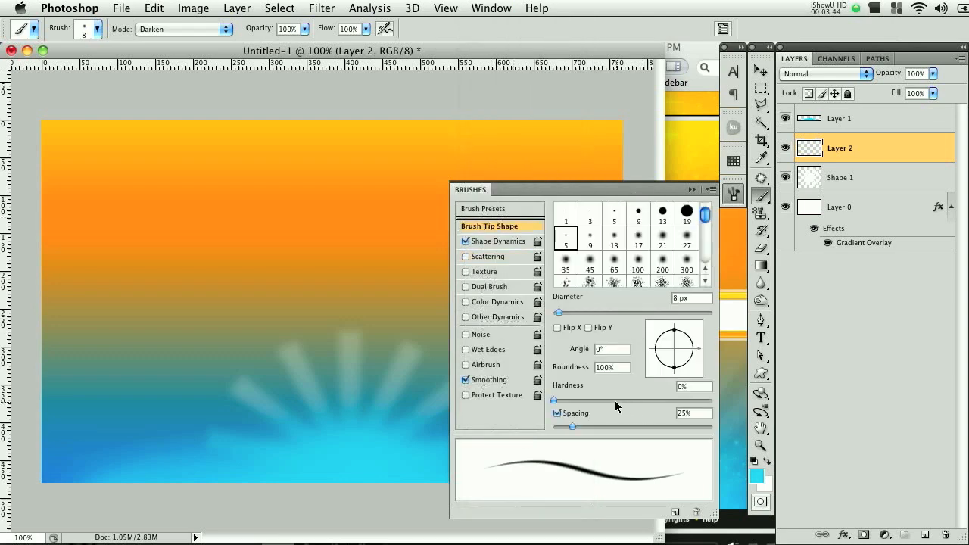
left_click_drag(618, 399, 648, 399)
left_click_drag(602, 427, 690, 428)
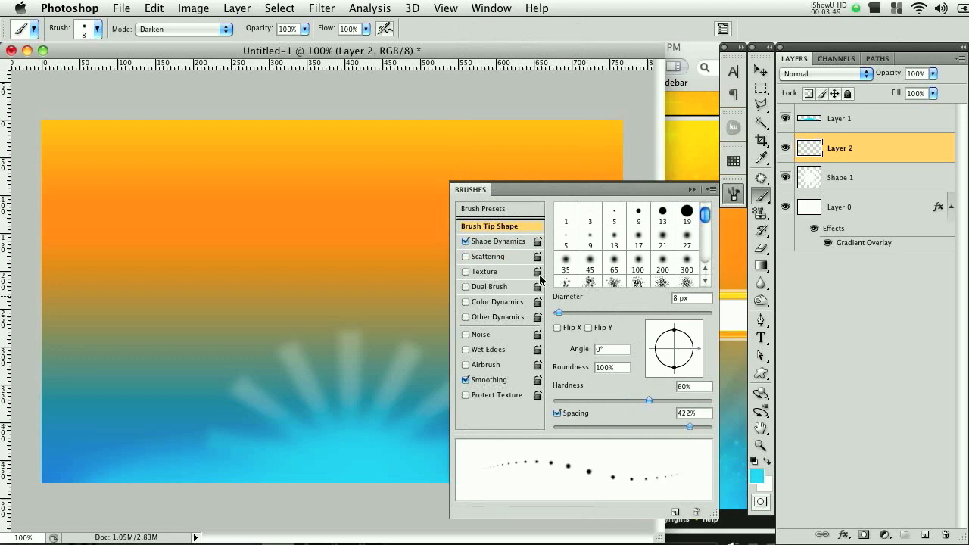
Set the brush's size jitter to 56% with a 0% minimum diameter, undoing the test strokes
left_click(514, 243)
mouse_move(588, 220)
left_mouse_down()
mouse_move(633, 223)
mouse_move(614, 234)
mouse_move(641, 233)
left_mouse_up()
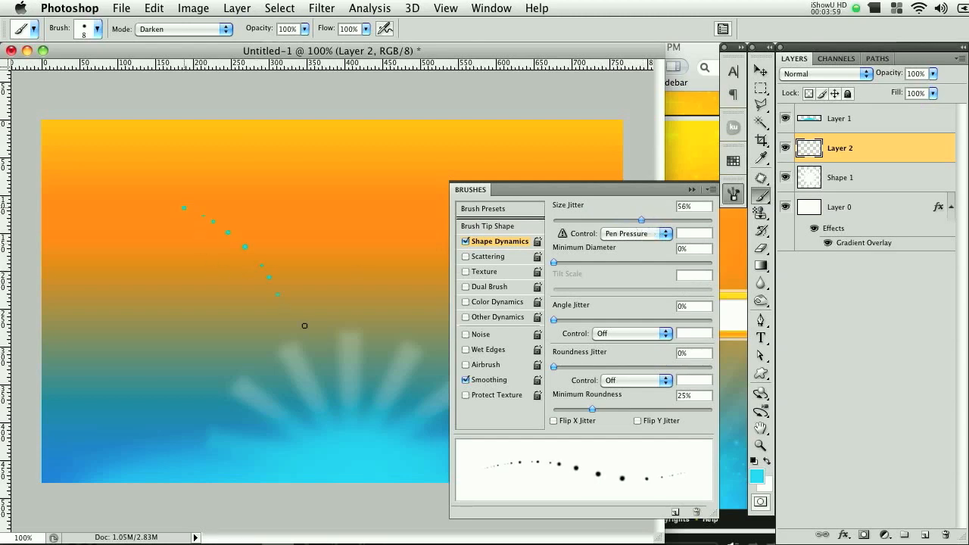
mouse_move(309, 374)
left_mouse_down()
mouse_move(158, 320)
mouse_move(337, 346)
left_mouse_up()
key("ctrl+alt+z")
key("ctrl+alt+z")
mouse_move(557, 263)
left_mouse_down()
mouse_move(571, 262)
mouse_move(552, 263)
left_mouse_up()
Enable brush scattering at 1000% on both axes with count 3 and raise hardness to 79%, undoing the test strokes
left_click(492, 259)
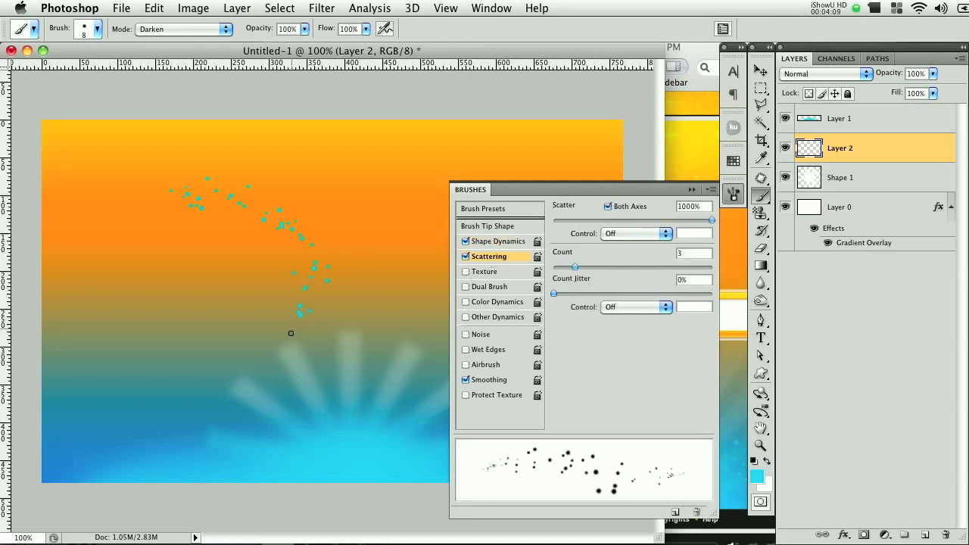
key("super+z")
left_click(504, 225)
left_click_drag(664, 399, 667, 399)
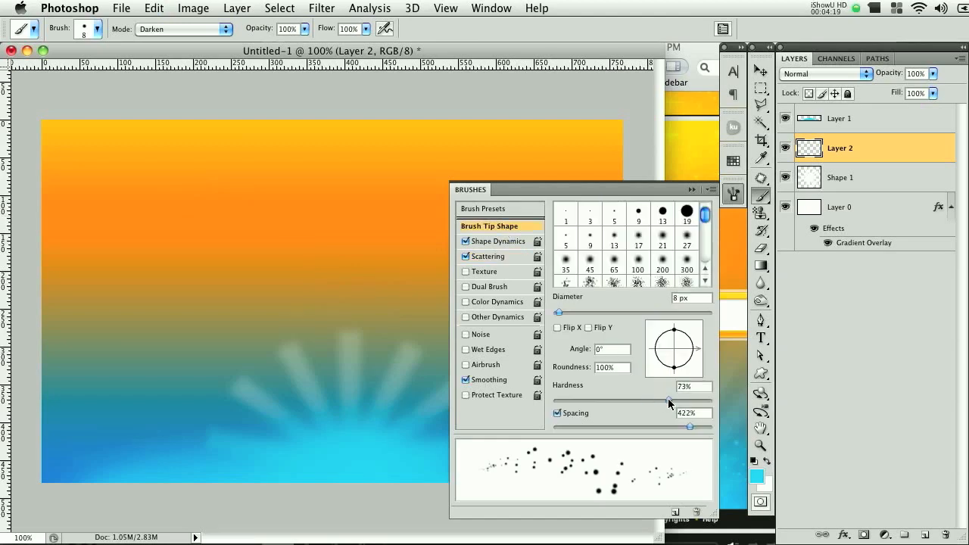
left_click_drag(255, 294, 396, 432)
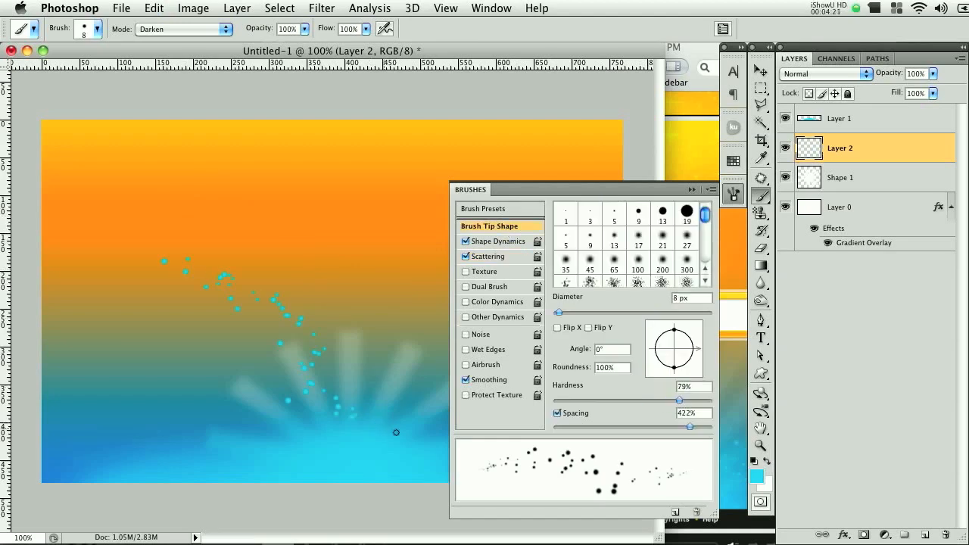
key("super+z")
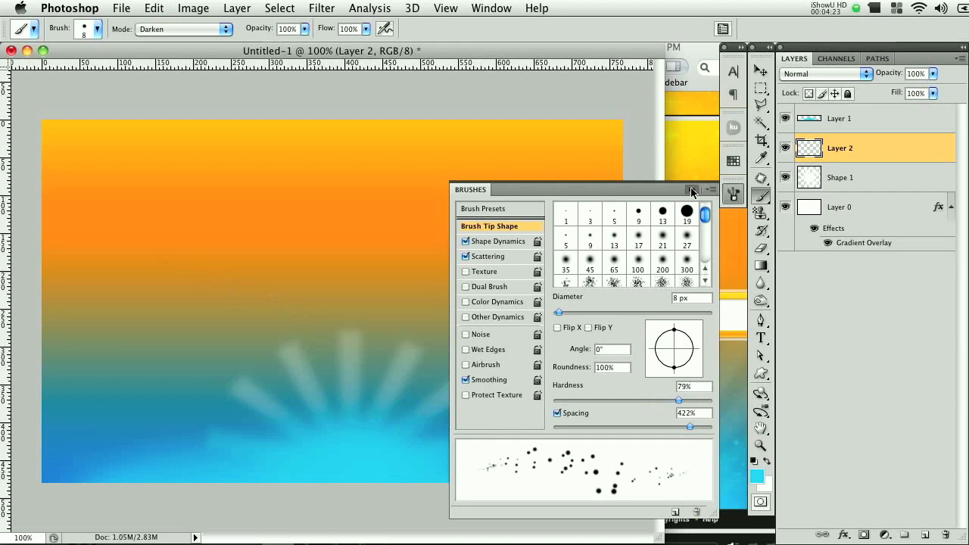
left_click(691, 189)
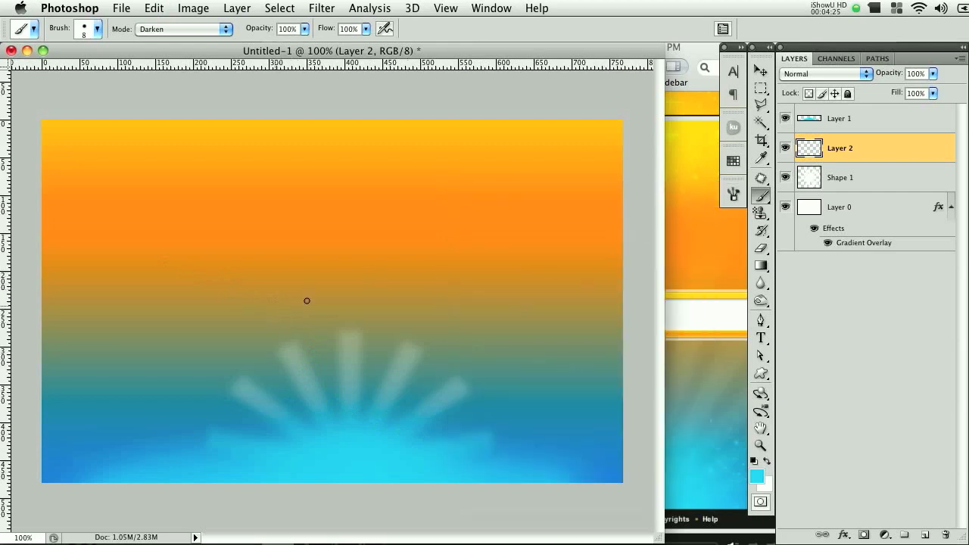
Make white the foreground colour and paint scattered small dots across the lower blue area on Layer 2
left_click(766, 462)
mouse_move(227, 471)
left_mouse_down()
mouse_move(508, 419)
mouse_move(552, 450)
mouse_move(548, 426)
mouse_move(516, 473)
left_mouse_up()
mouse_move(154, 415)
left_mouse_down()
mouse_move(107, 462)
mouse_move(82, 465)
left_mouse_up()
mouse_move(186, 433)
left_mouse_down()
mouse_move(326, 484)
mouse_move(347, 415)
left_mouse_up()
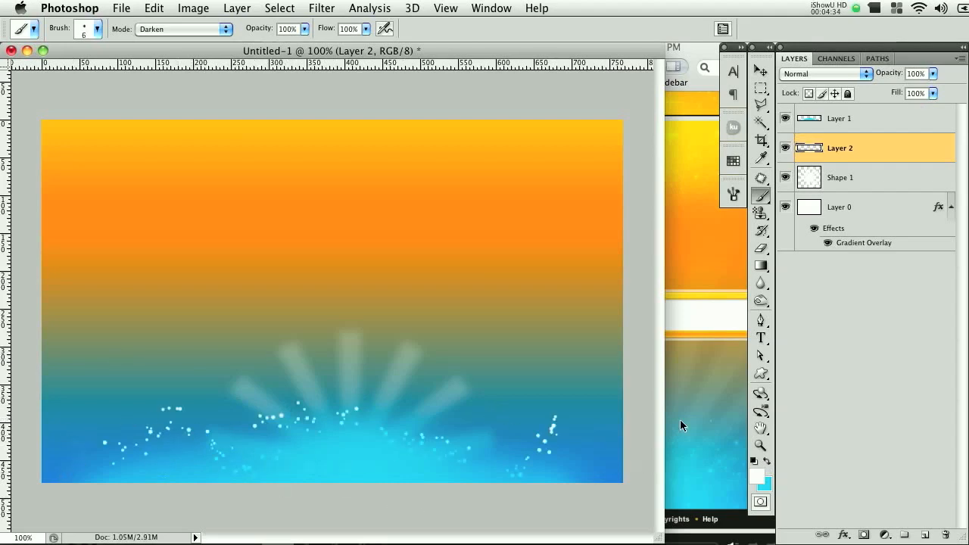
mouse_move(579, 436)
left_mouse_down()
mouse_move(537, 499)
mouse_move(606, 471)
left_mouse_up()
left_click_drag(453, 404, 310, 417)
left_click_drag(62, 439, 95, 465)
left_click_drag(192, 425, 114, 395)
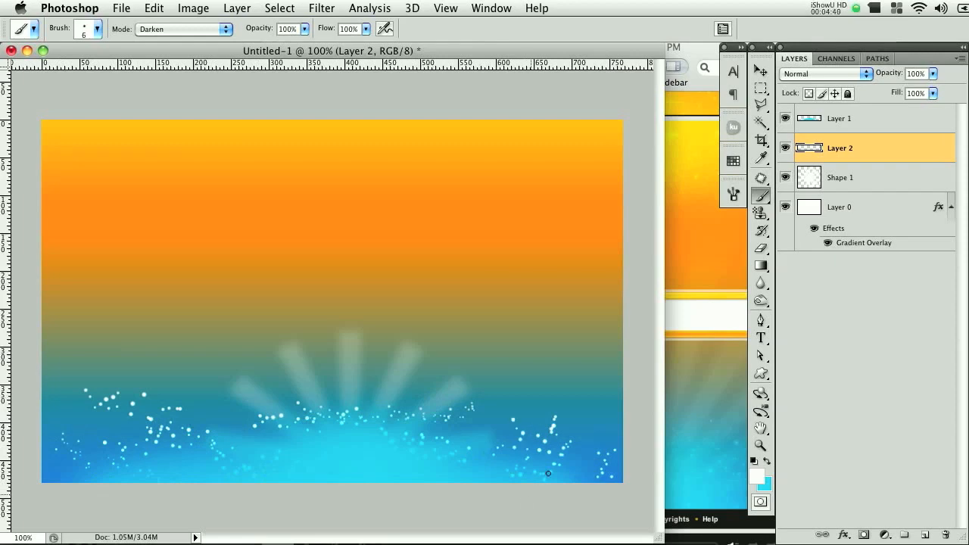
left_click_drag(67, 453, 47, 474)
Open the layer style settings of Layer 2 and set its fill opacity to 10%
double_click(895, 152)
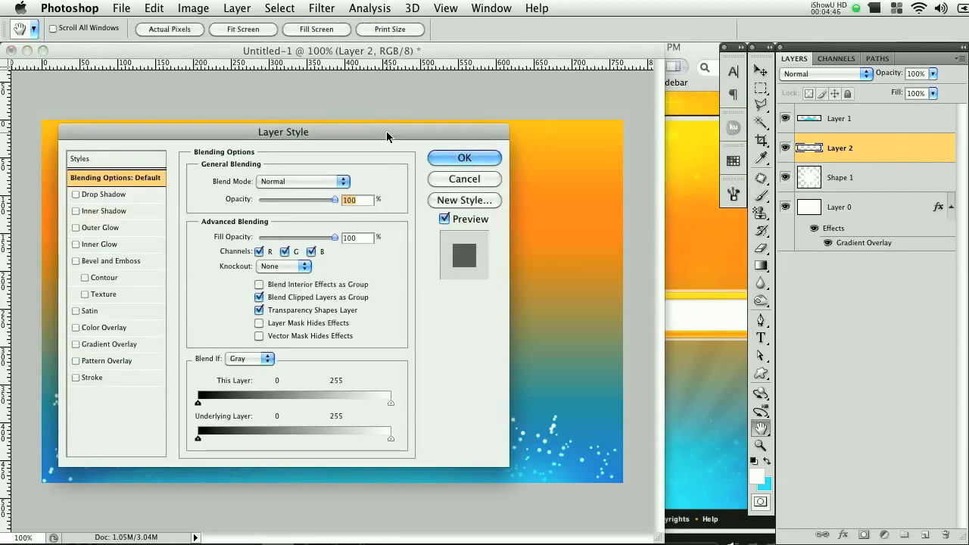
left_click_drag(382, 132, 776, 110)
left_click_drag(658, 213, 657, 214)
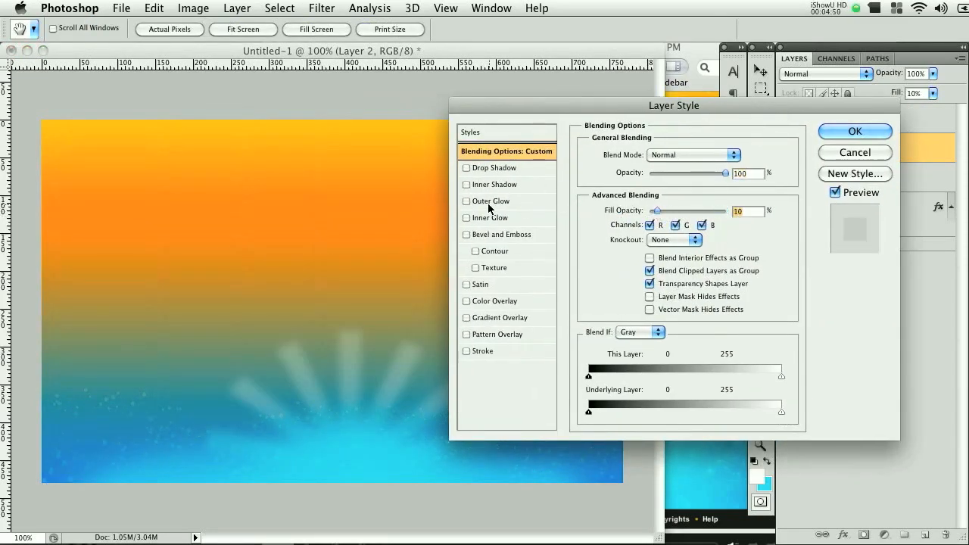
Add a white (ffffff) Outer Glow to the dots on Layer 2 and reduce the glow's opacity to near zero
left_click(465, 201)
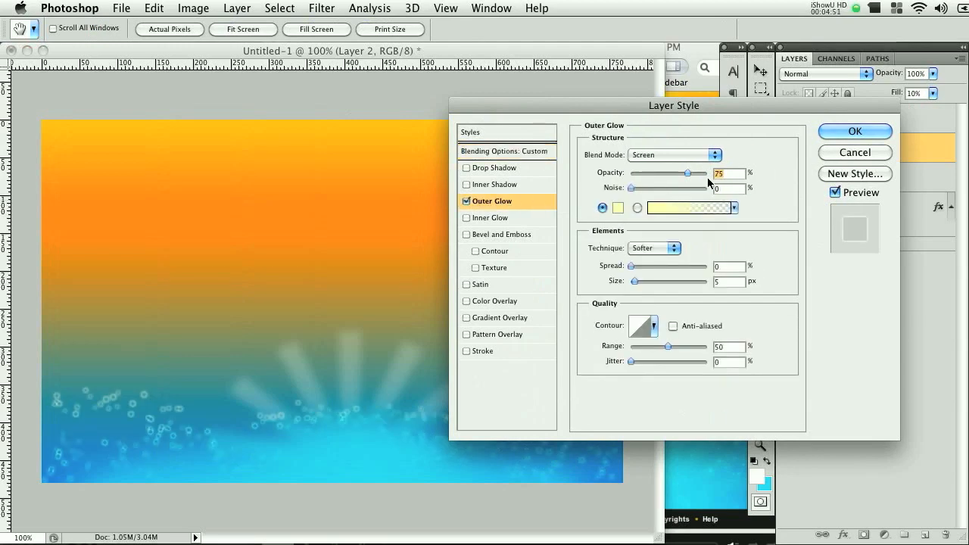
left_click(619, 208)
left_click_drag(212, 193, 86, 115)
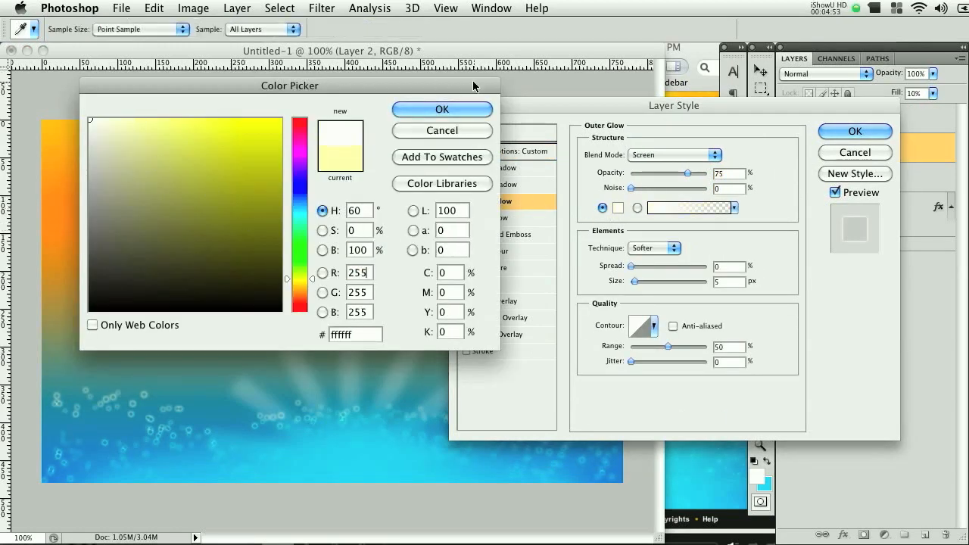
left_click(442, 109)
left_click(648, 174)
left_click_drag(647, 176, 630, 175)
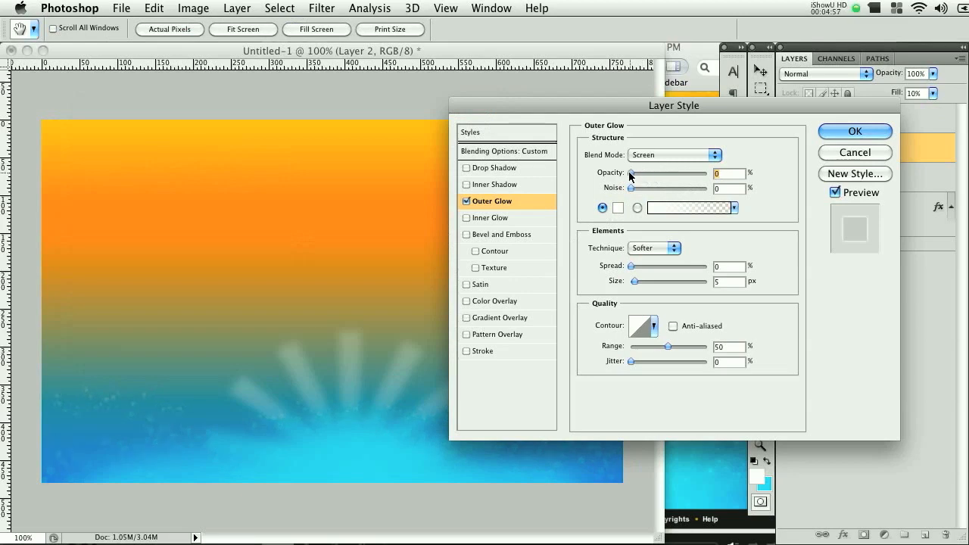
left_click_drag(632, 175, 636, 177)
left_click(873, 131)
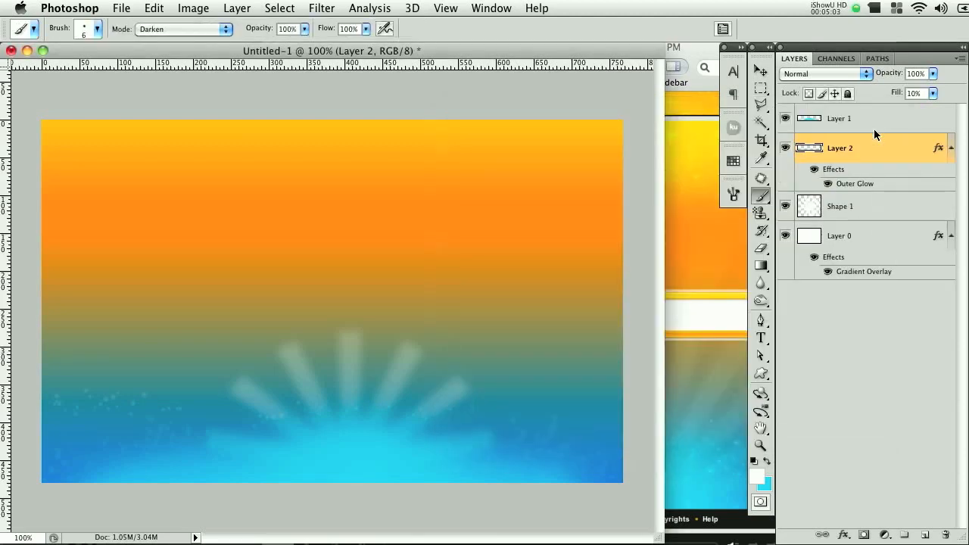
left_click_drag(883, 74, 905, 79)
Rename Layer 2 as "Wacky Dots" and Shape 1 as "Sunny Sun"
double_click(837, 150)
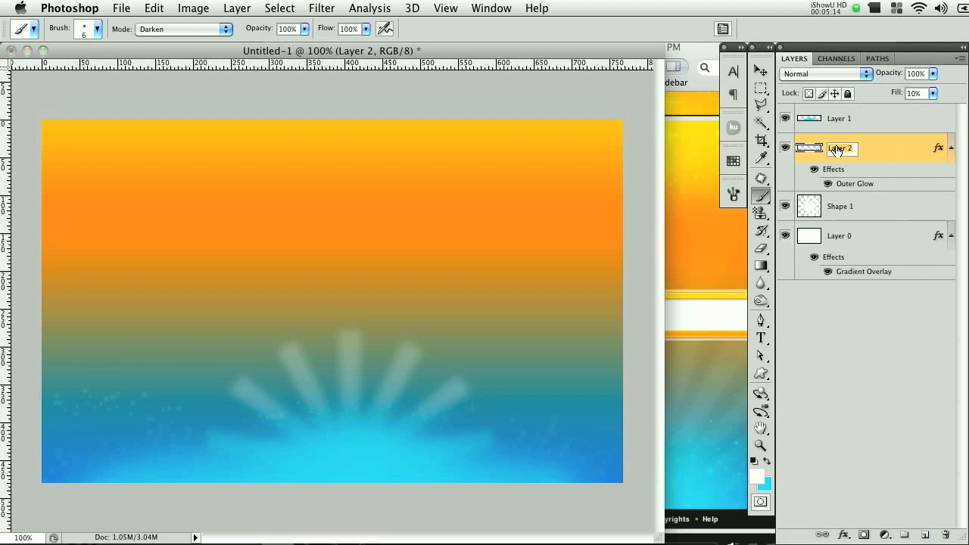
type("Wacky Dots")
key("Return")
double_click(842, 206)
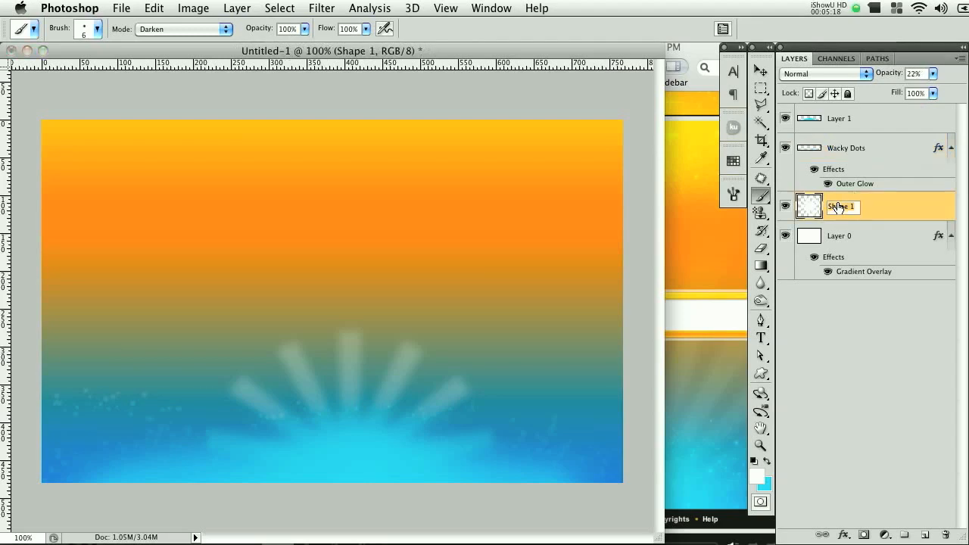
type("Sunny Sun")
key("Return")
Rename Layer 0 as "Your mother" and Layer 1 as "Blue shine", and collapse the effects list of Wacky Dots
double_click(842, 236)
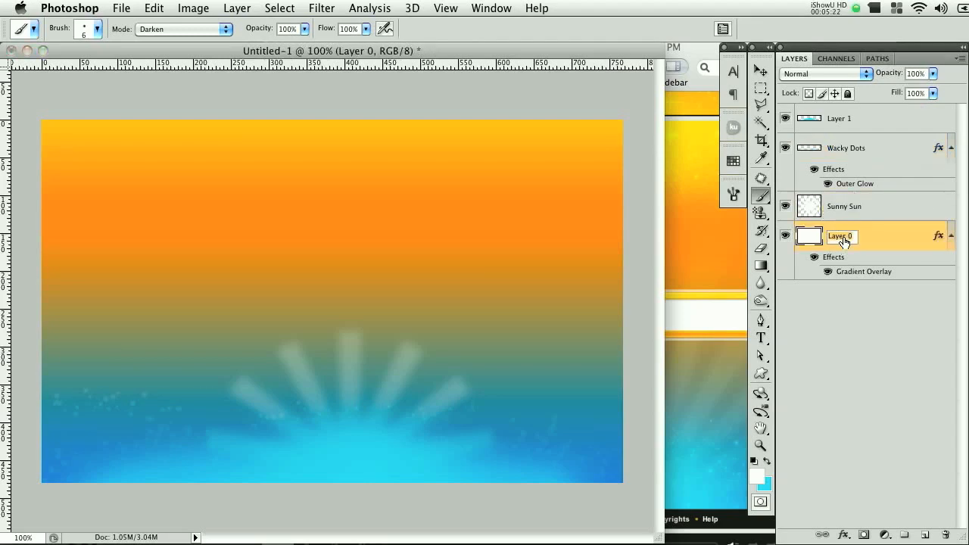
type("Your mother")
key("Return")
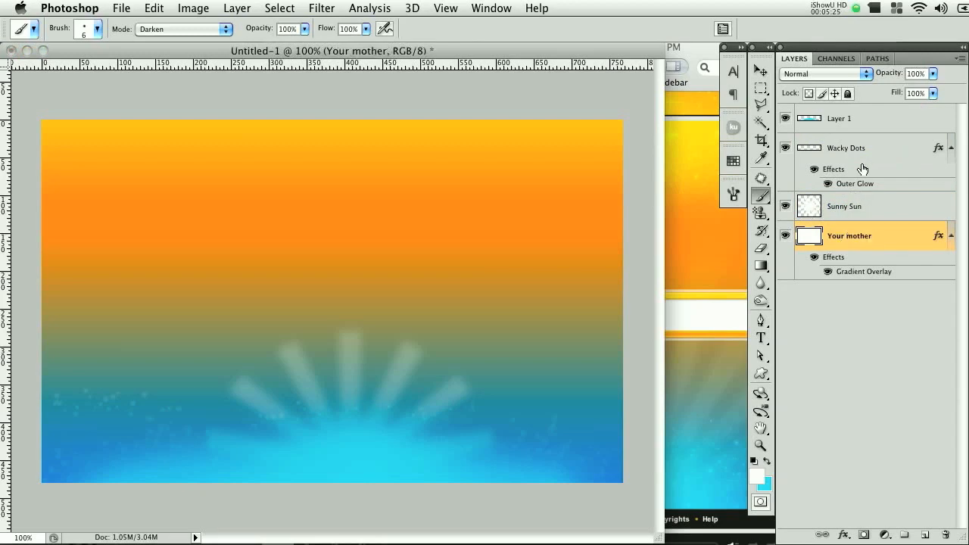
double_click(839, 119)
type("Blue s")
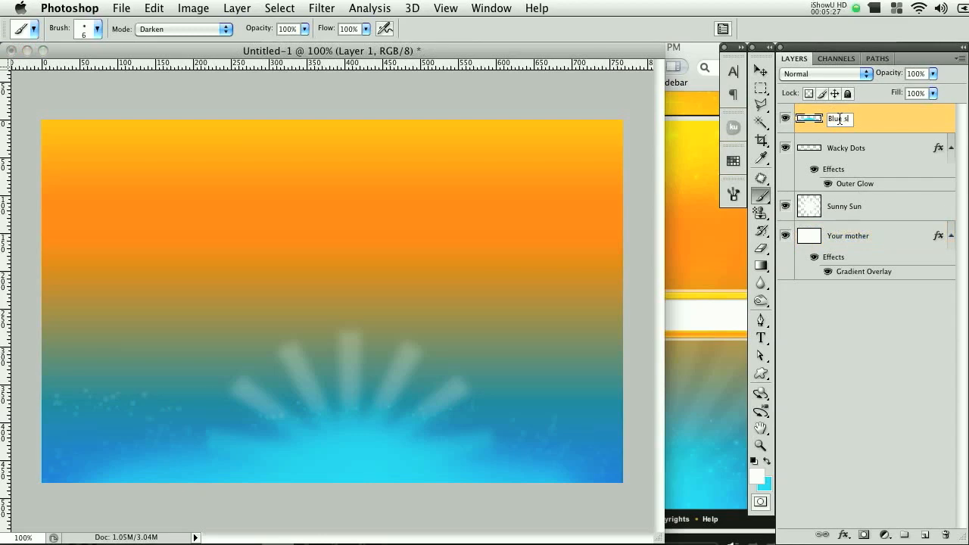
type("hine")
key("Return")
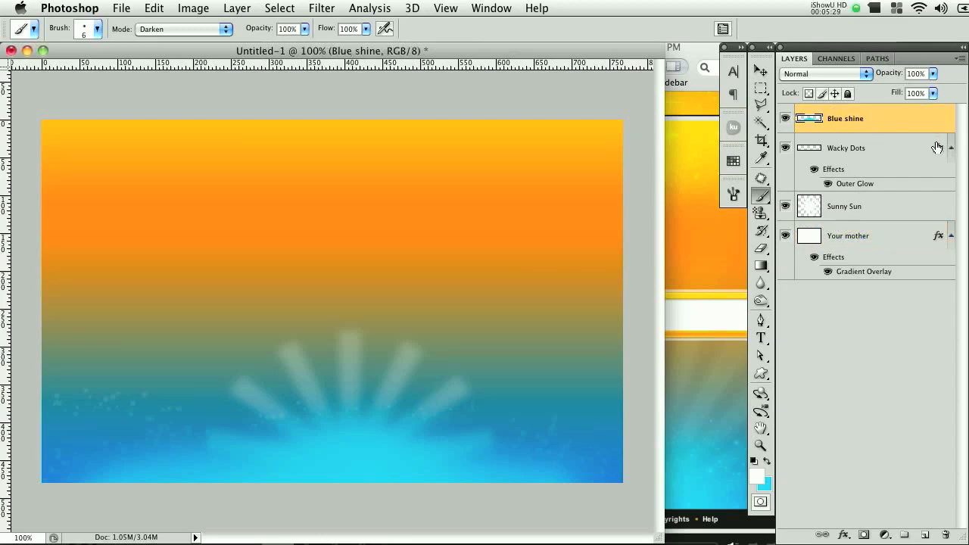
left_click(950, 148)
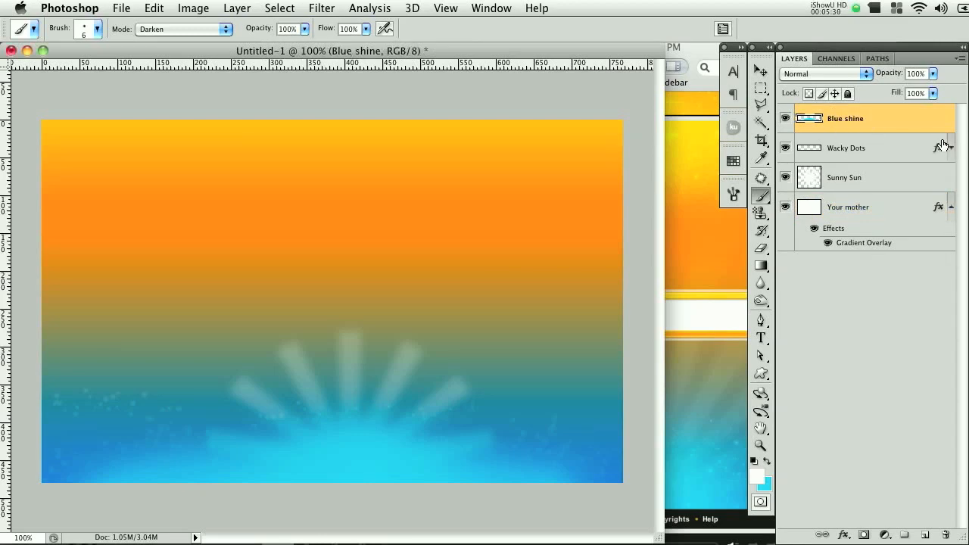
Create a new layer above Blue shine and scatter small white dots across the upper part of the canvas, using the Grooveshark screenshot as reference
left_click(925, 535)
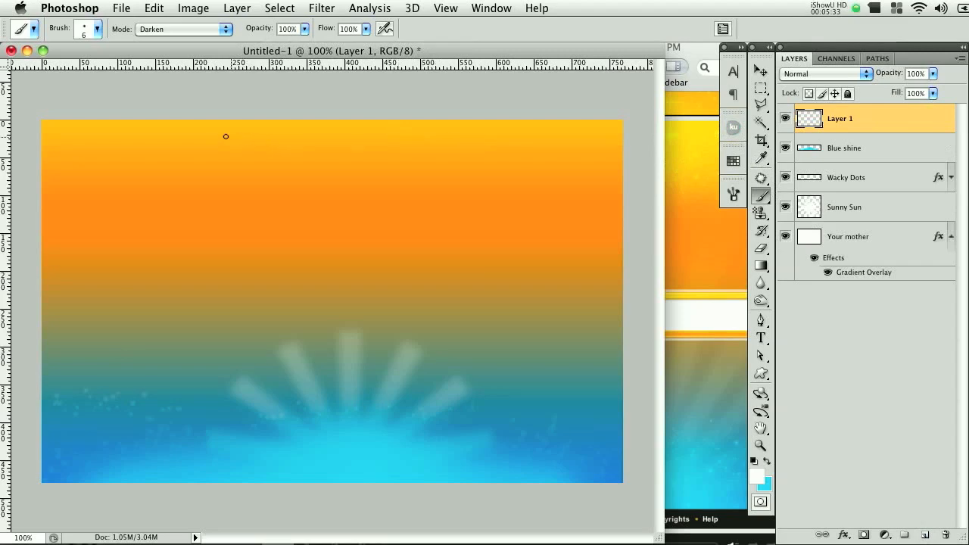
left_click(687, 228)
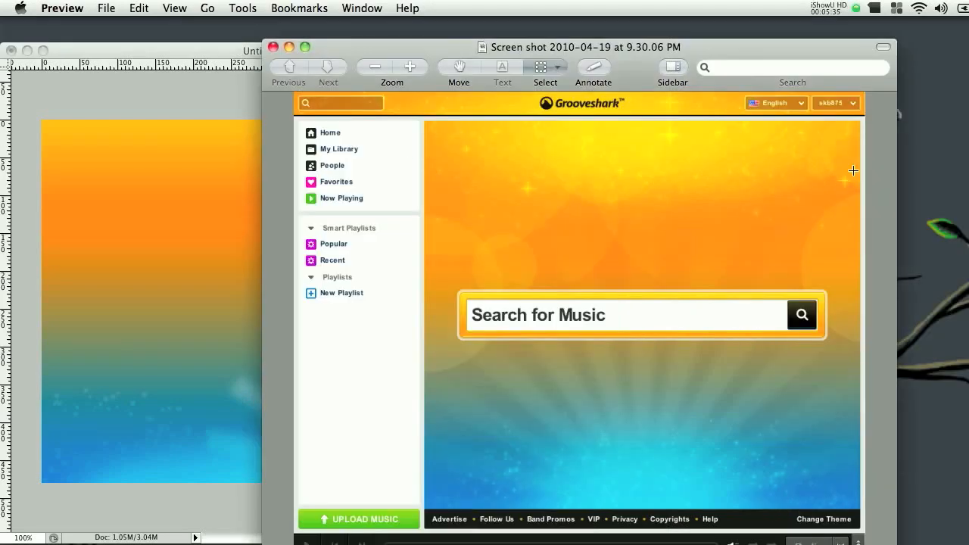
left_click(144, 56)
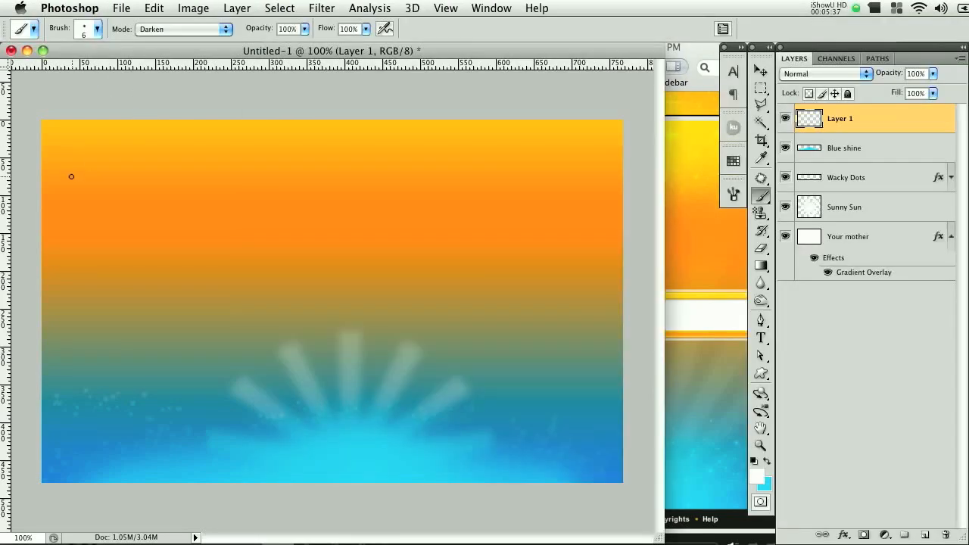
mouse_move(50, 142)
left_mouse_down()
mouse_move(371, 202)
mouse_move(302, 155)
mouse_move(553, 140)
mouse_move(436, 154)
mouse_move(585, 164)
mouse_move(485, 173)
mouse_move(509, 158)
left_mouse_up()
mouse_move(550, 134)
left_mouse_down()
mouse_move(281, 163)
mouse_move(93, 163)
mouse_move(337, 167)
mouse_move(430, 183)
left_mouse_up()
key("]")
left_click_drag(567, 174, 610, 203)
key("bracketleft")
key("bracketleft")
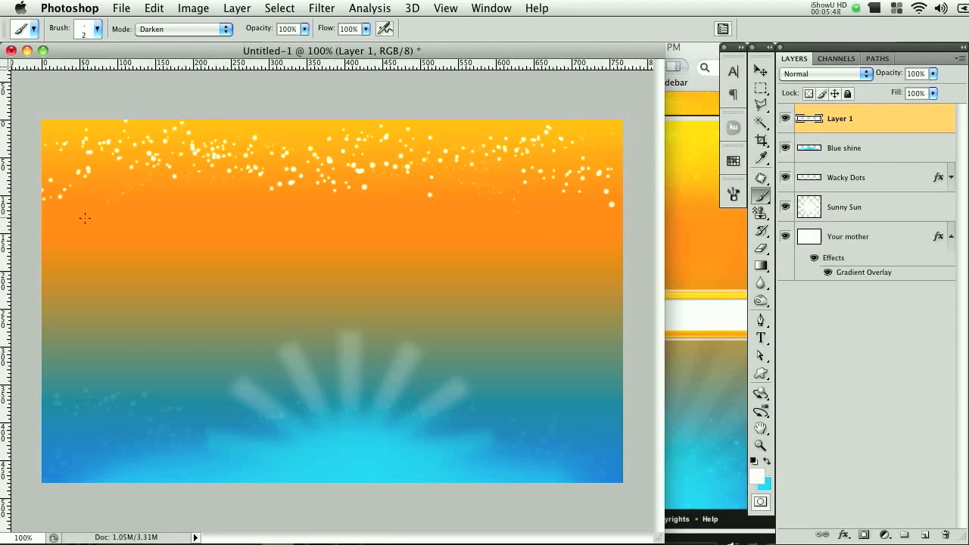
left_click_drag(112, 195, 584, 197)
Set the opacity of Layer 1 to 15% and of the Sunny Sun layer to 12%
left_click_drag(897, 79, 829, 81)
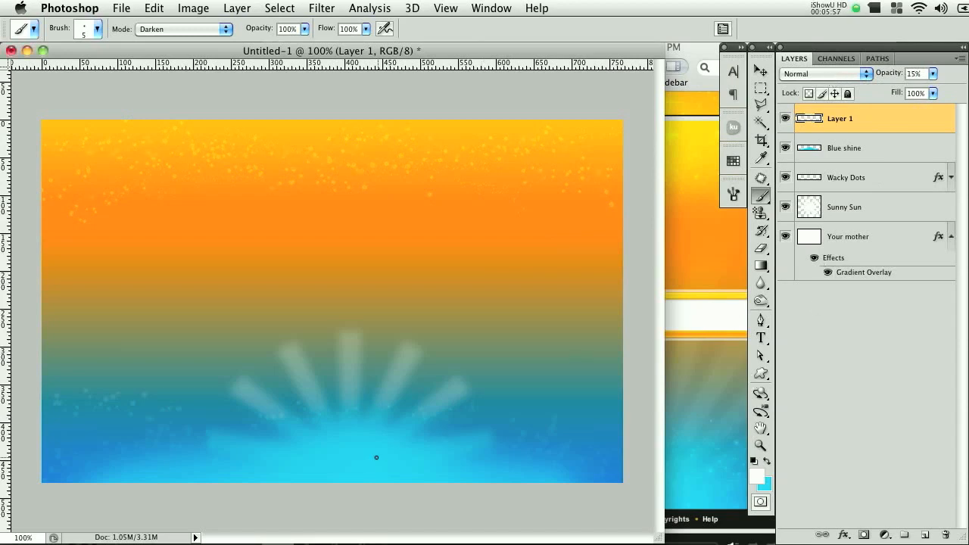
left_click(881, 206)
left_click_drag(887, 80, 878, 78)
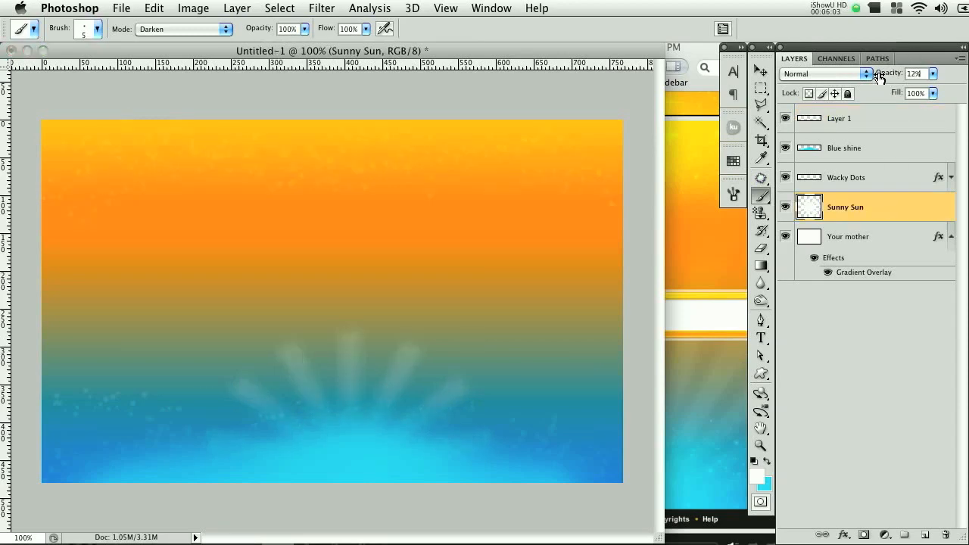
key("Return")
Add a new layer above Layer 1 and append the Assorted Brushes set to the current brushes
left_click(902, 117)
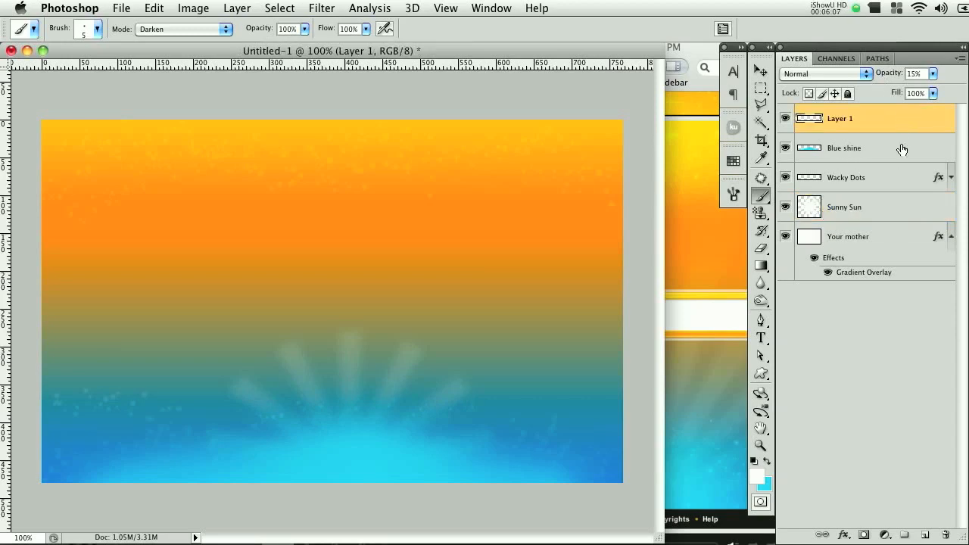
left_click(925, 534)
right_click(309, 207)
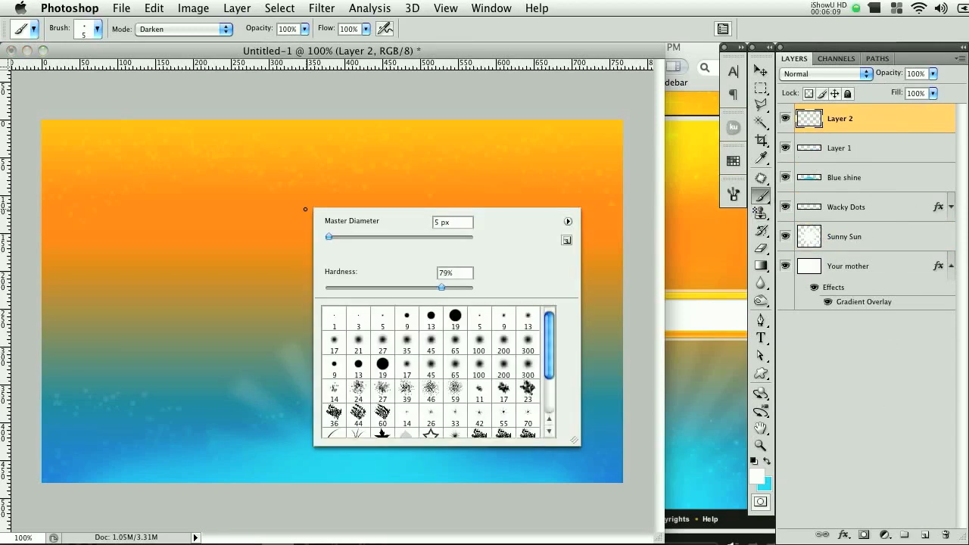
scroll(512, 394, "down", 3)
scroll(513, 395, "down", 1)
scroll(520, 395, "up", 5)
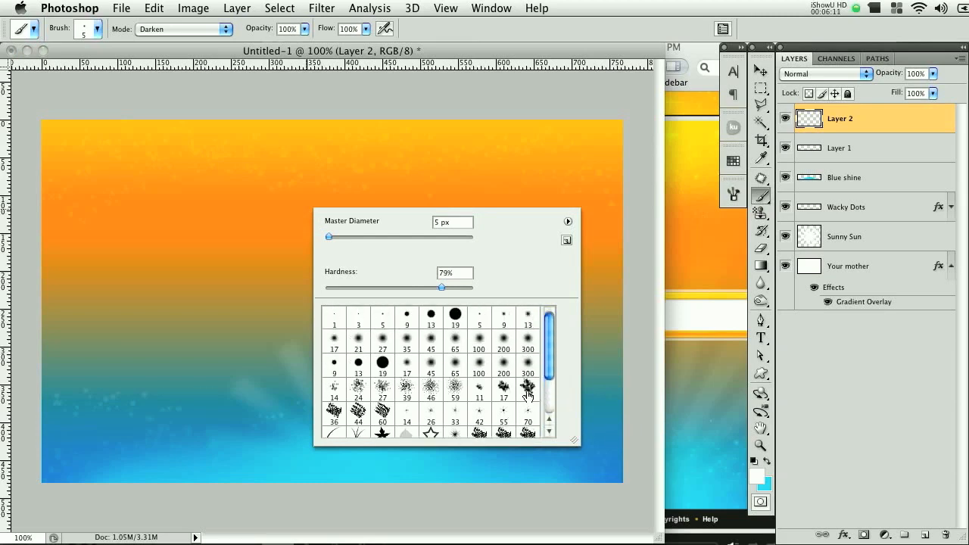
left_click(568, 221)
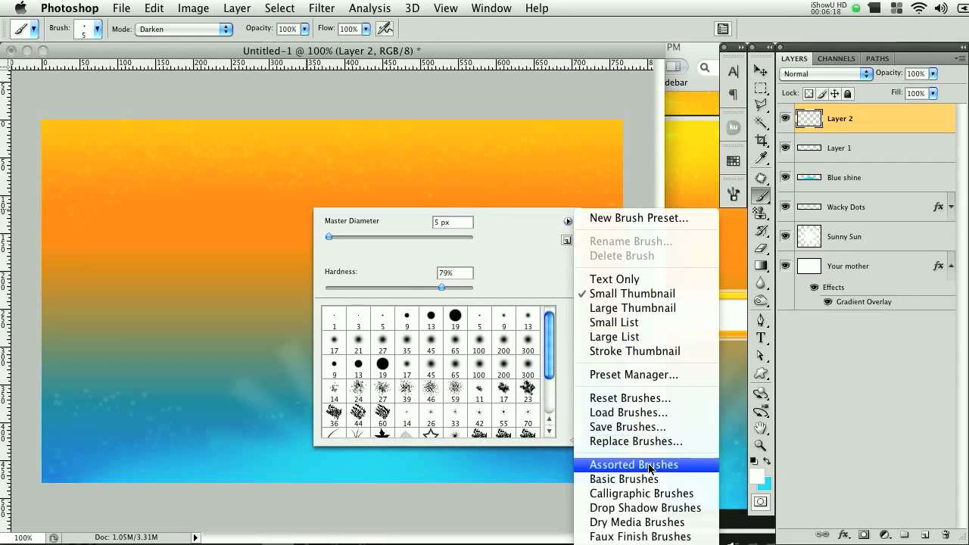
left_click(495, 258)
left_click(568, 222)
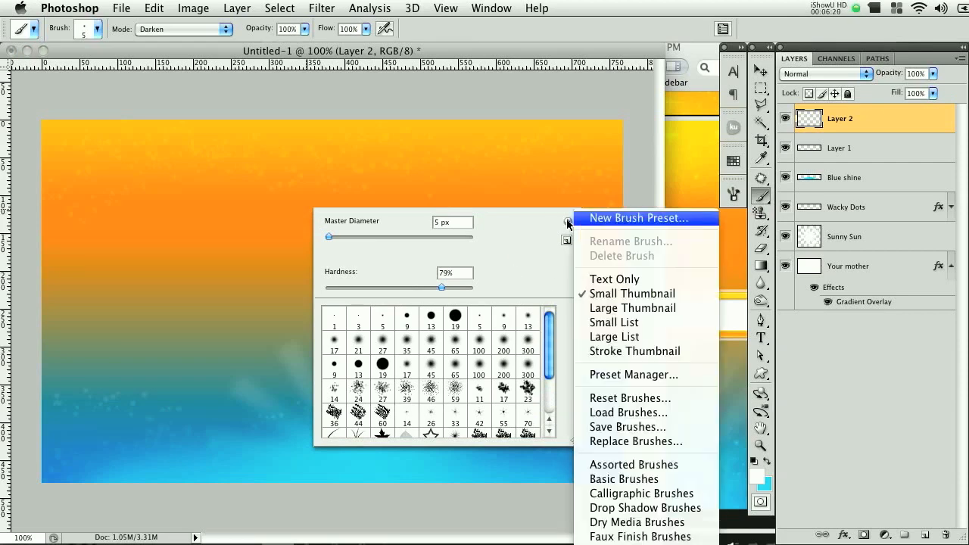
left_click(639, 464)
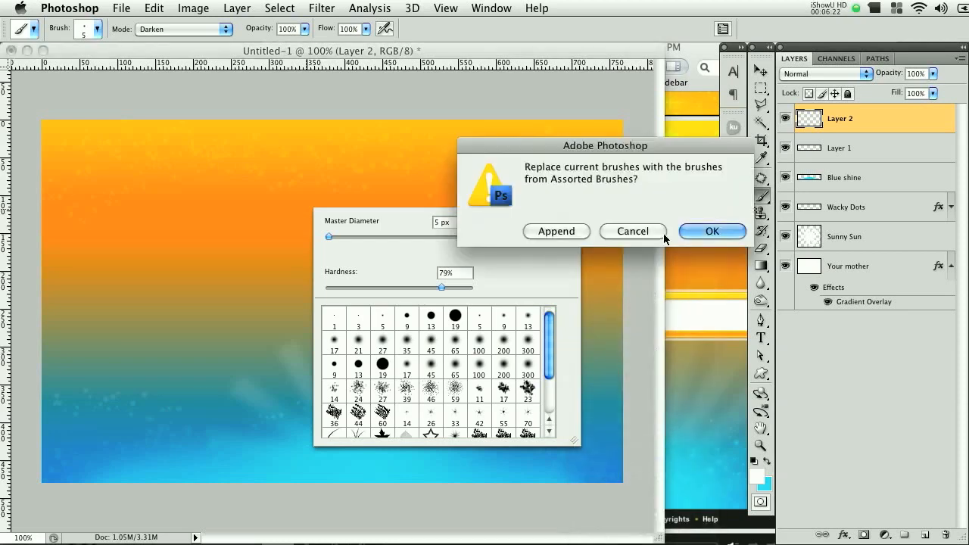
left_click(568, 233)
Choose the thin 48 px cross brush from the appended brushes and reduce its size to 30 px
scroll(506, 399, "down", 5)
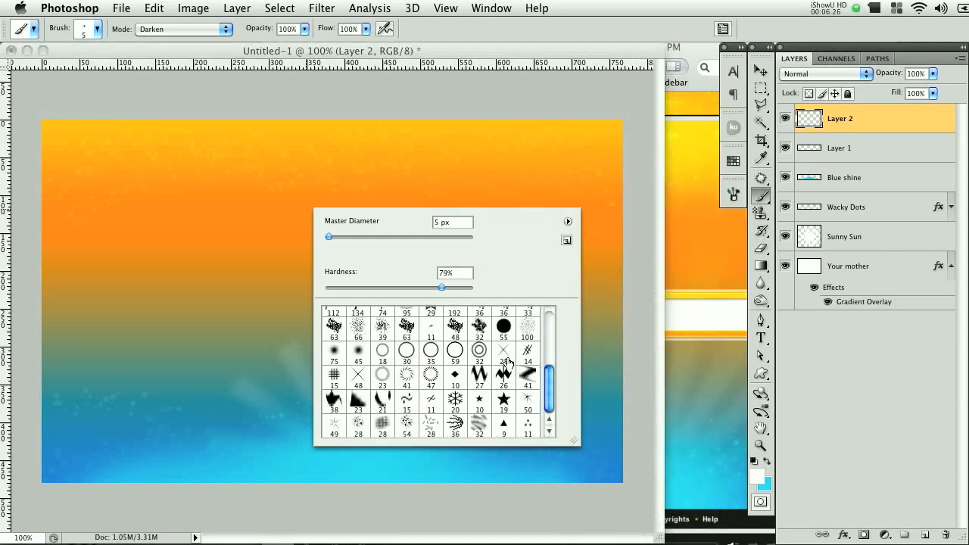
left_click(357, 375)
left_click(204, 305)
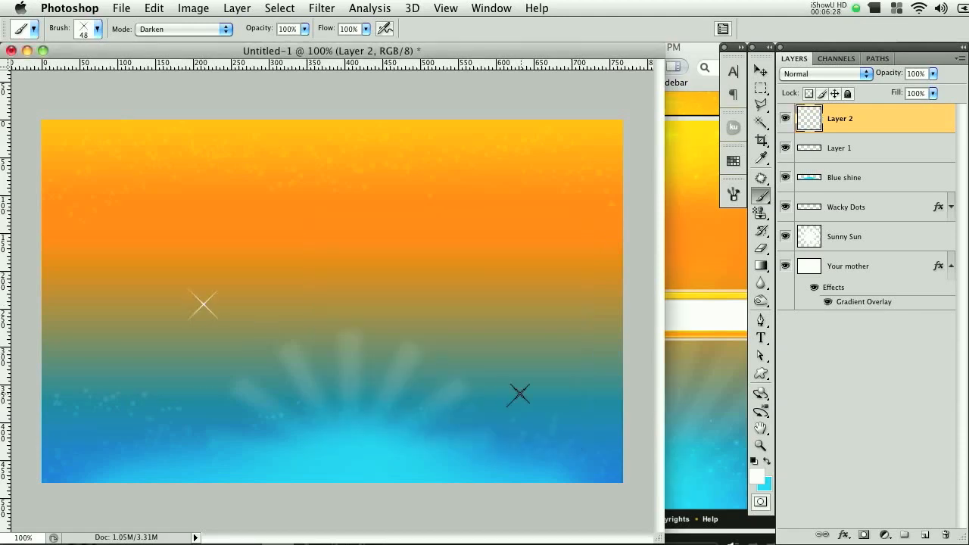
key("super+z")
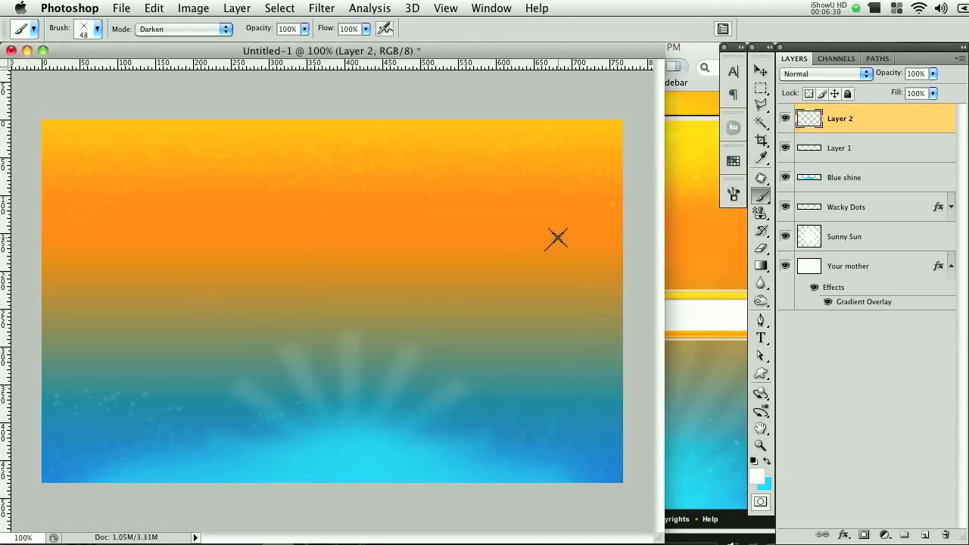
key("bracketleft")
key("bracketleft")
Set the cross brush's spacing to 222% and enable Shape Dynamics and Scattering for it
left_click(730, 193)
left_click_drag(644, 426, 673, 428)
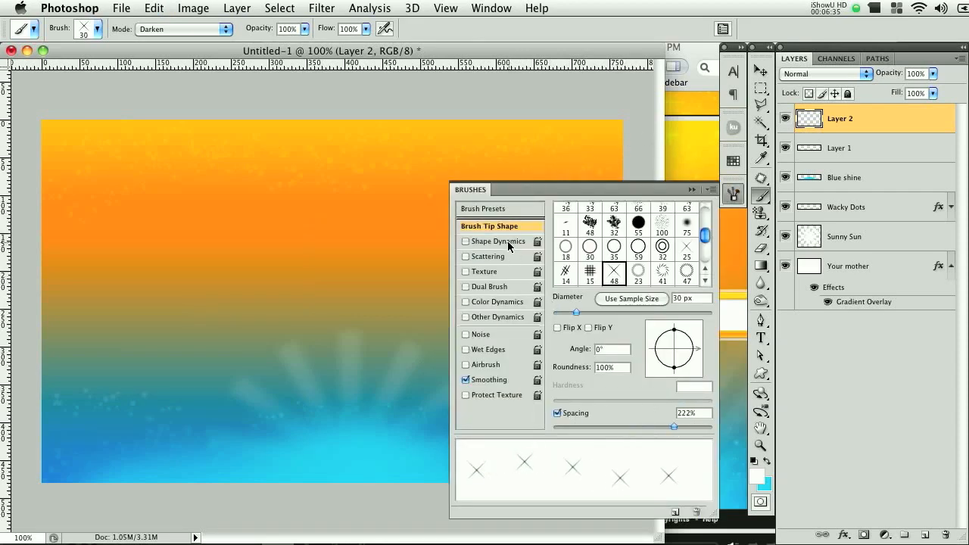
left_click(510, 243)
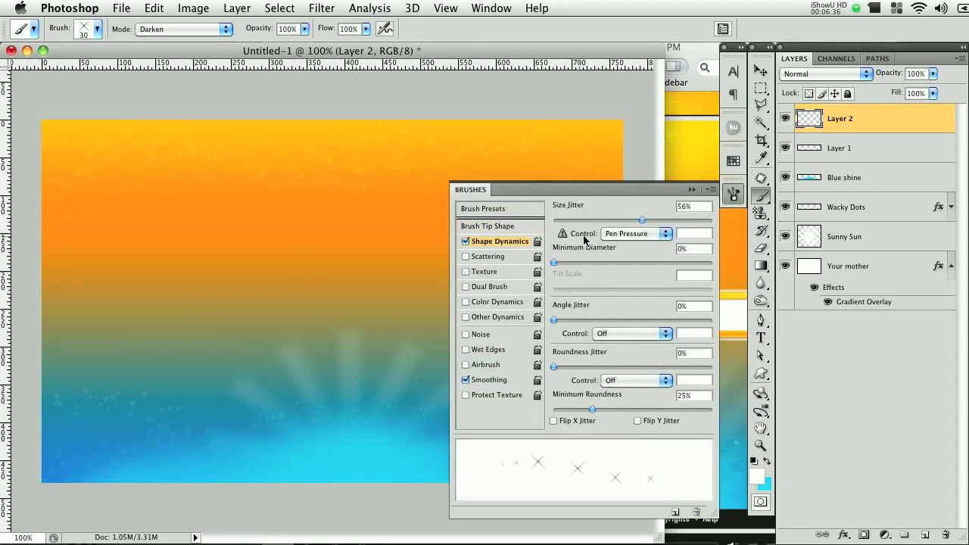
left_click(484, 257)
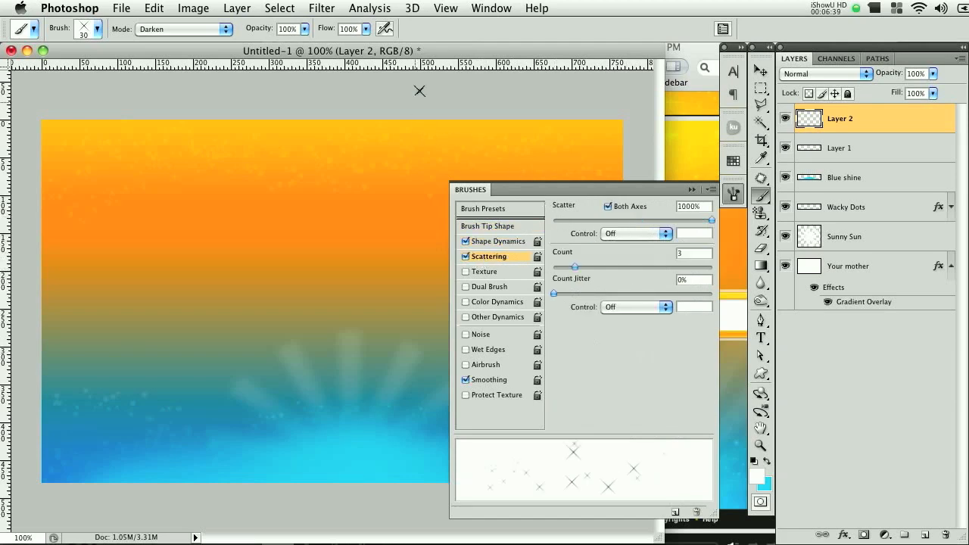
left_click(690, 190)
Scatter white cross-shaped sparkles over the orange area on Layer 2 and compare them with the Grooveshark screenshot
left_click(455, 162)
left_click(577, 214)
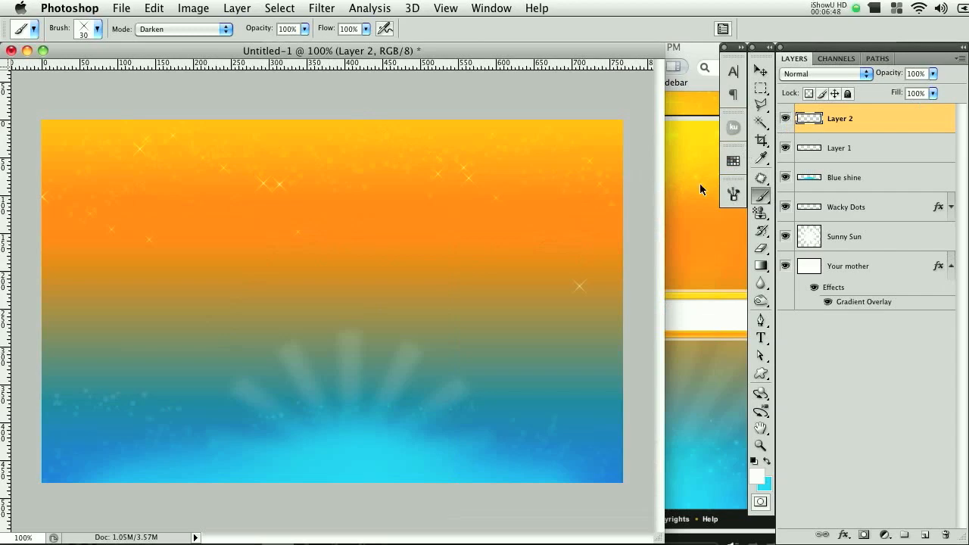
left_click(733, 248)
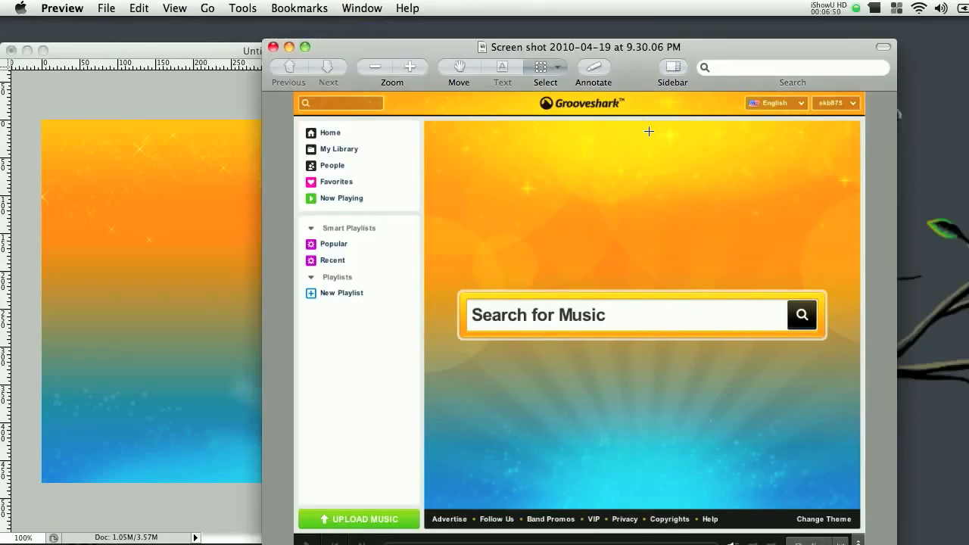
left_click(244, 53)
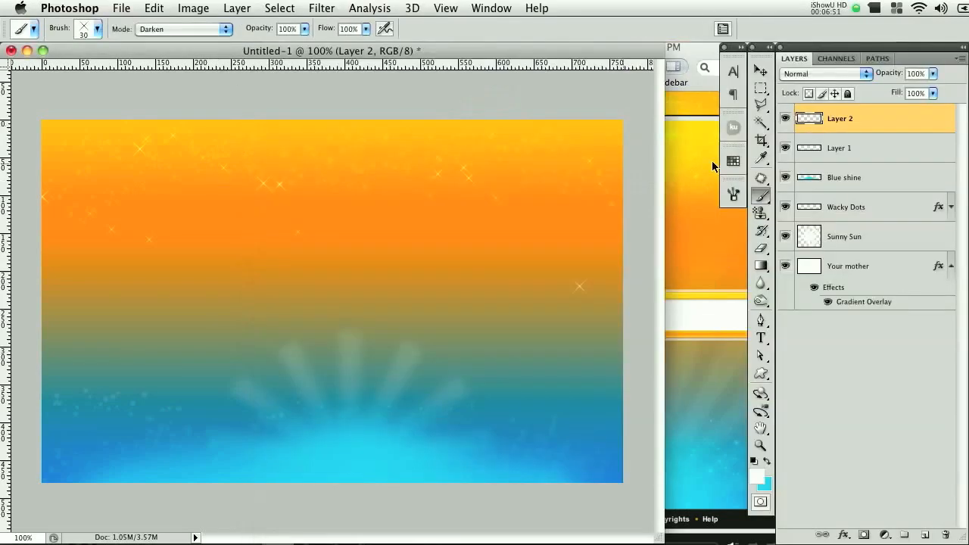
Give the sparkles on Layer 2 a white Outer Glow in Normal blend mode and lower the layer's opacity
double_click(890, 123)
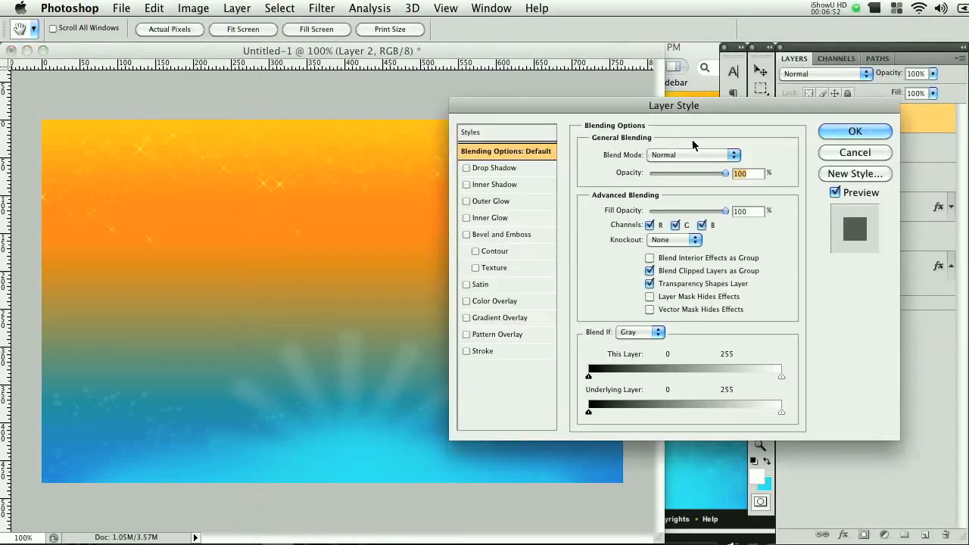
left_click(466, 202)
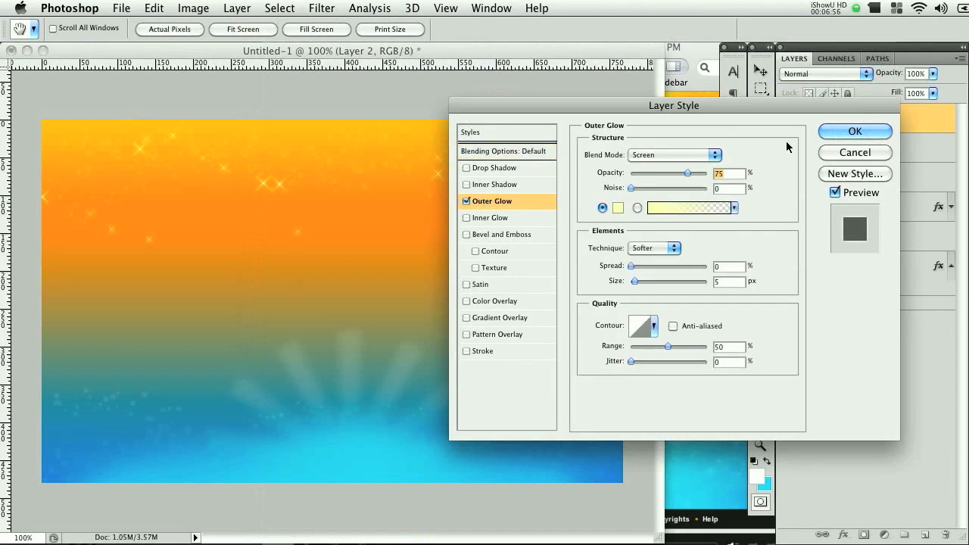
left_click_drag(772, 114, 792, 124)
left_click(638, 219)
left_click(91, 119)
left_click(476, 110)
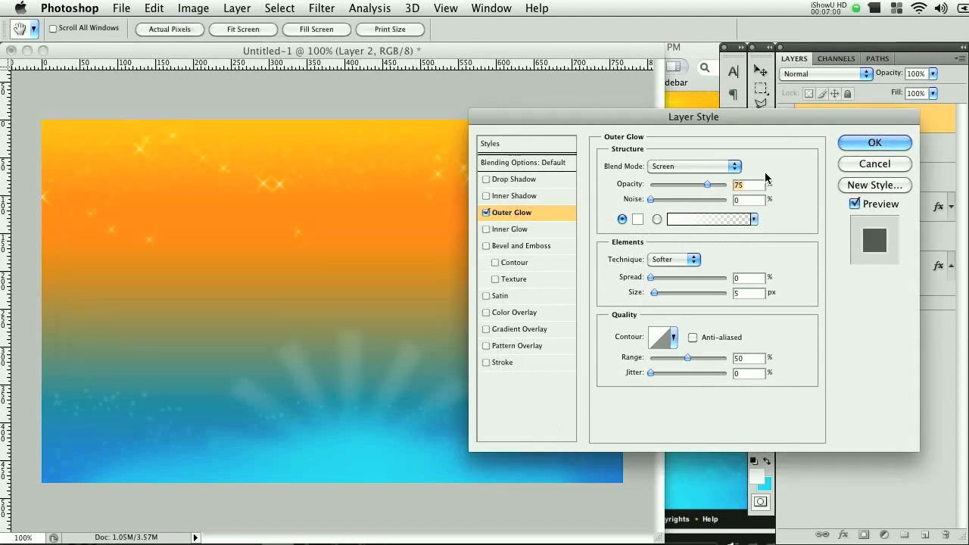
left_click(713, 166)
left_click(696, 67)
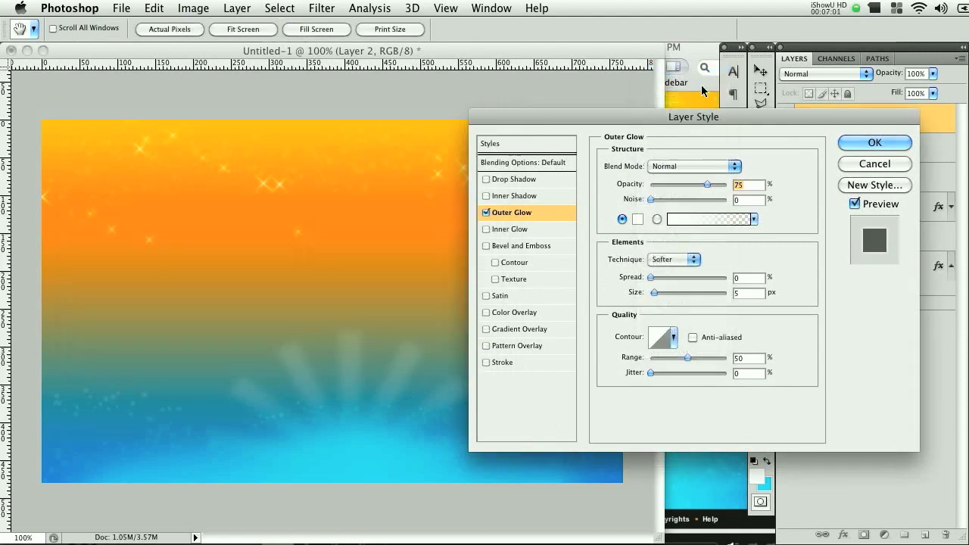
left_click(887, 143)
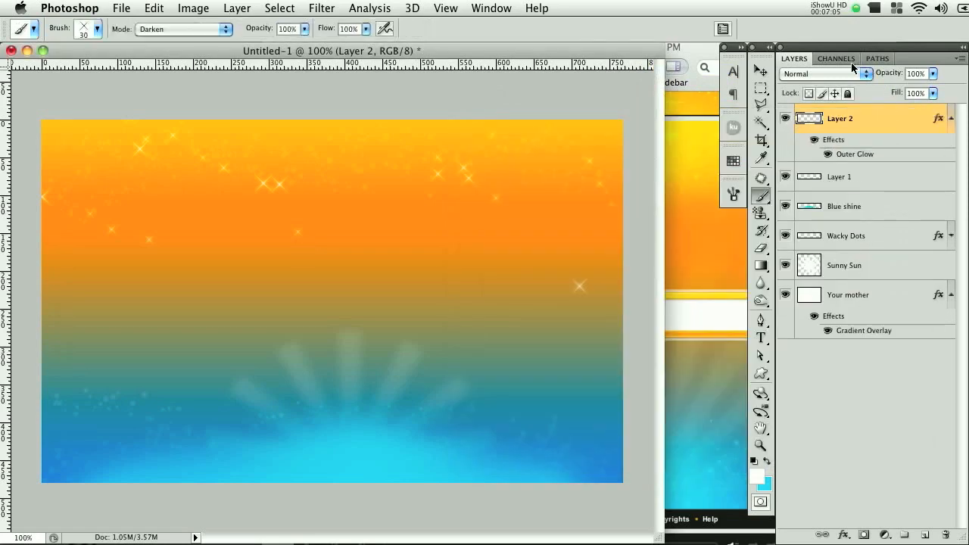
left_click_drag(890, 74, 867, 77)
Collapse Layer 2's effects list and add a first name as white 68 pt Futura Medium text on a new top layer above the sunburst
left_click(927, 534)
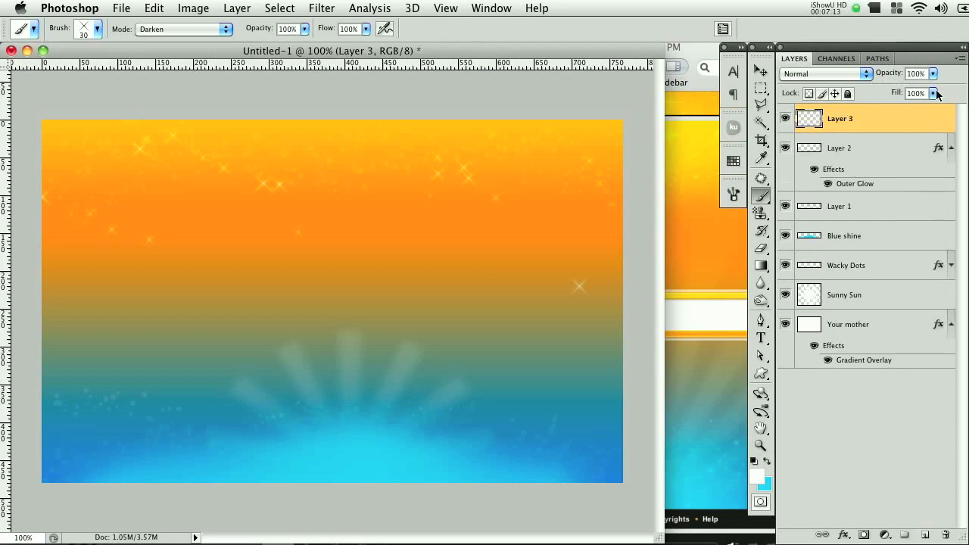
left_click(951, 151)
left_click(761, 338)
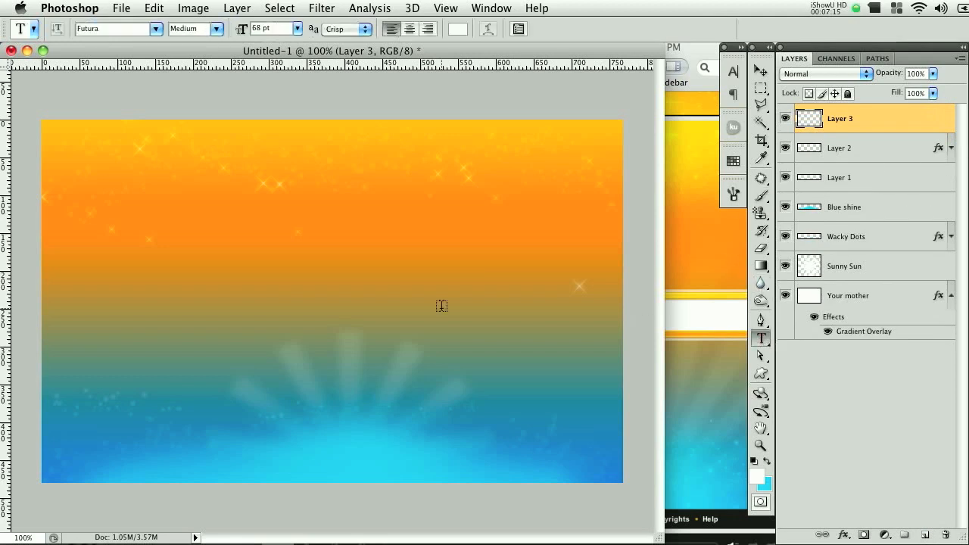
left_click(310, 268)
type("Steven")
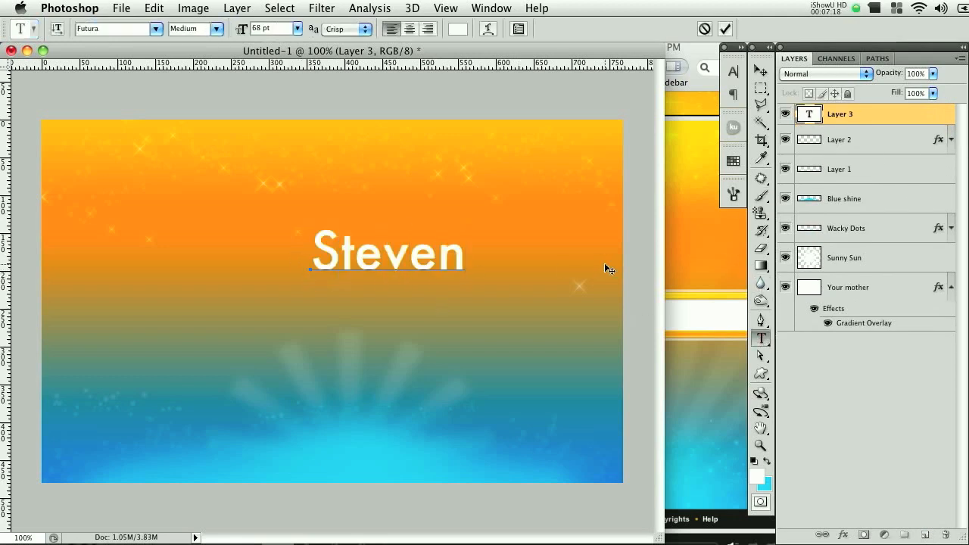
key("KP_Enter")
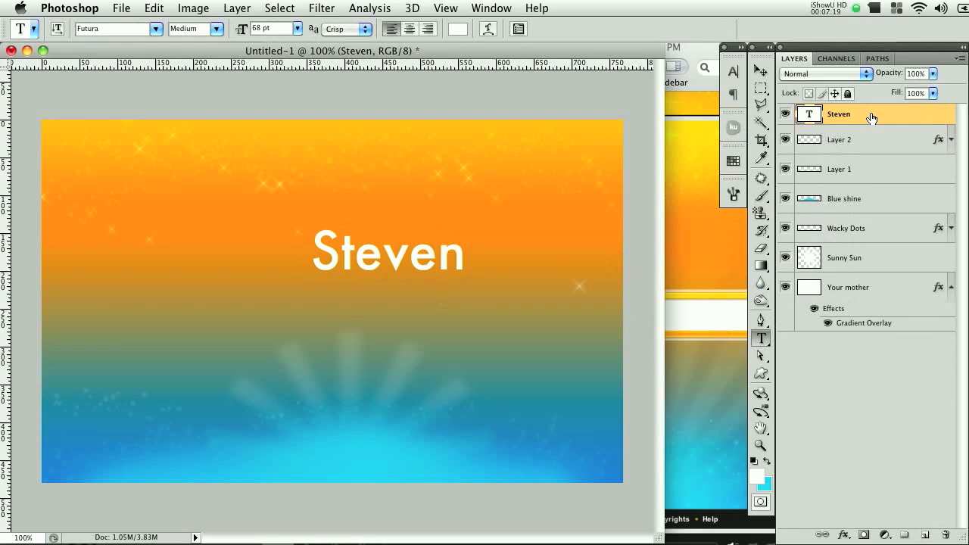
Add a drop shadow with 24% opacity, 1 px distance and 1 px size to the text layer, and create a new layer above it
double_click(899, 119)
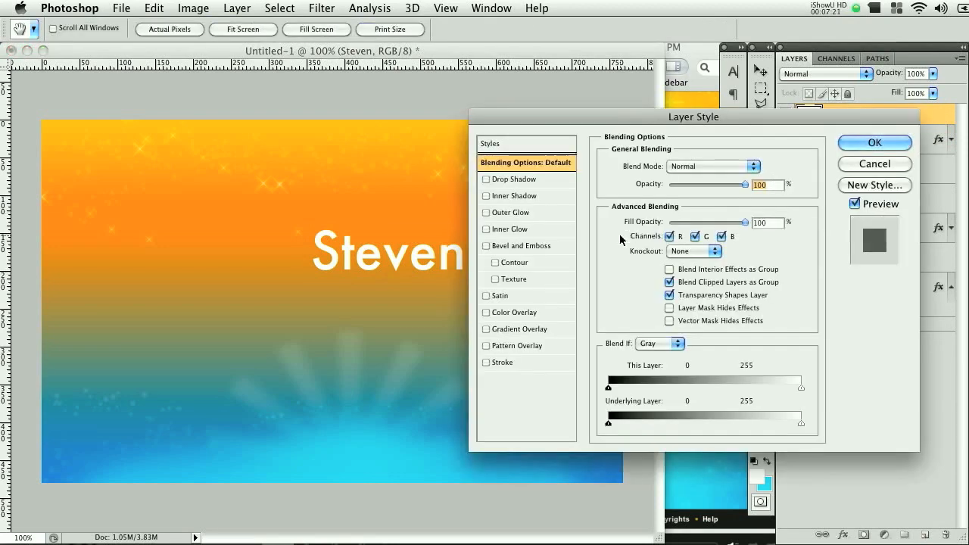
left_click(487, 180)
left_click_drag(654, 229, 650, 230)
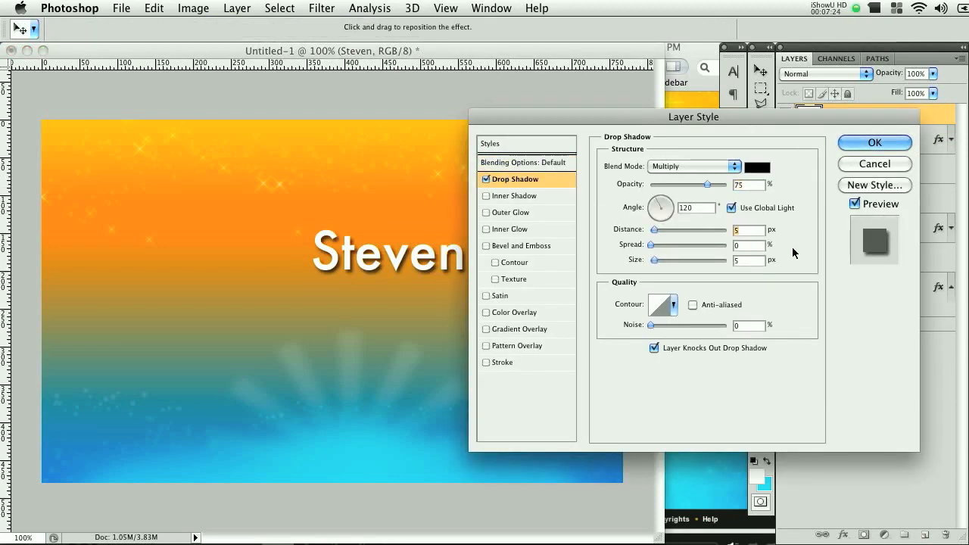
left_click(654, 259)
type("1")
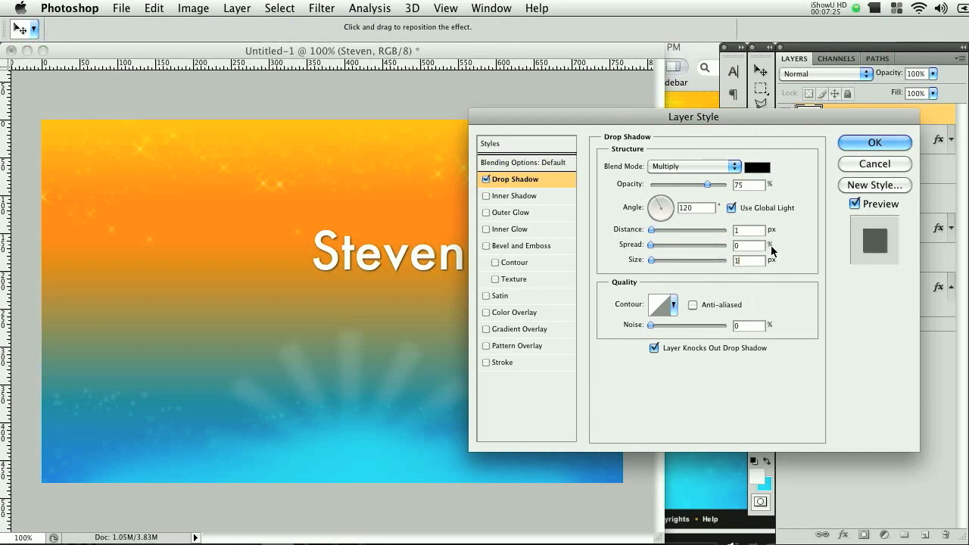
left_click_drag(688, 189, 677, 190)
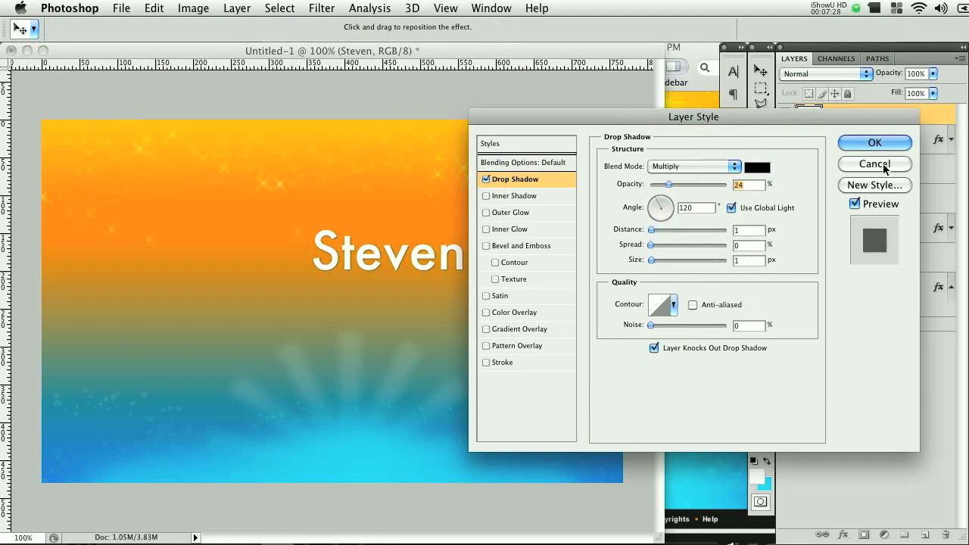
left_click(875, 142)
left_click(923, 535)
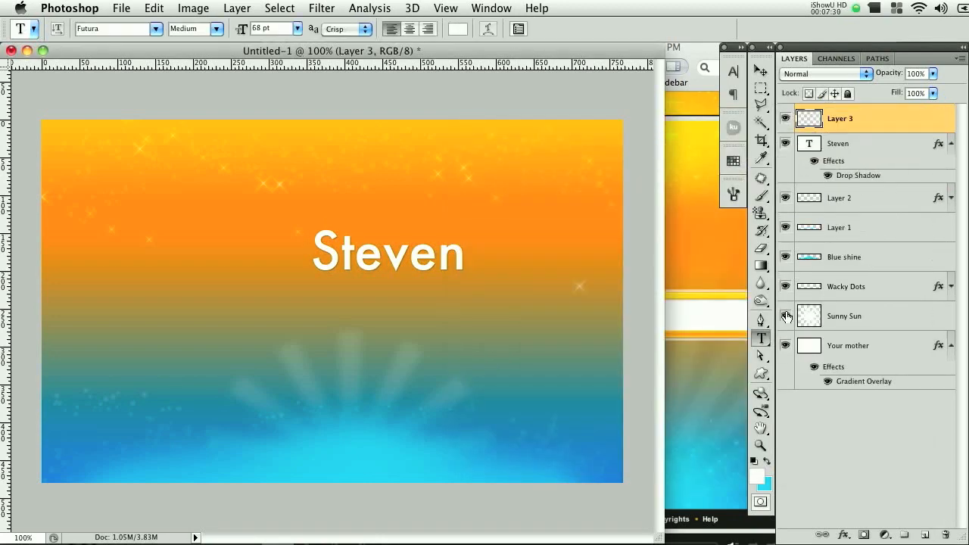
Add ROCKS just below the first name as white 46 pt Futura Condensed ExtraBold text
left_click(374, 296)
type("ROCKS")
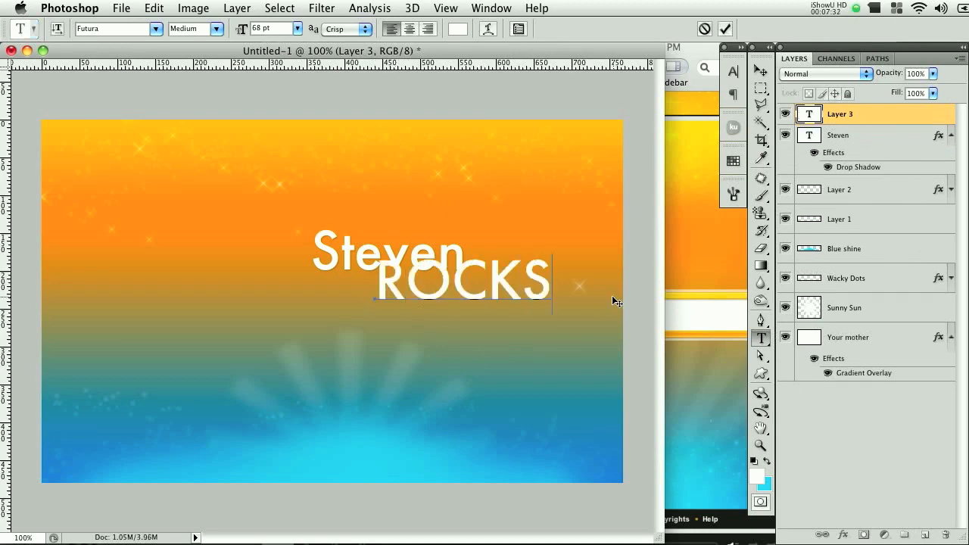
key("super+a")
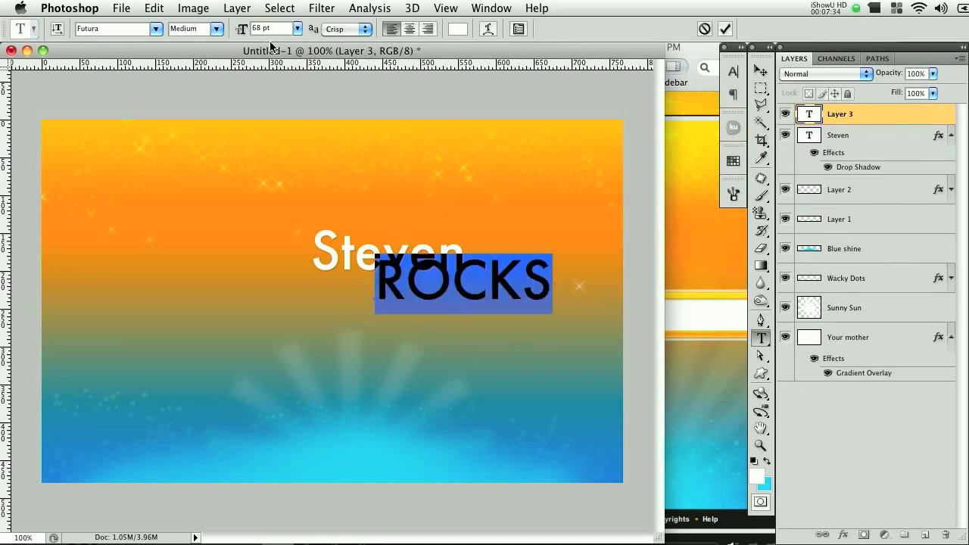
left_click_drag(250, 34, 224, 33)
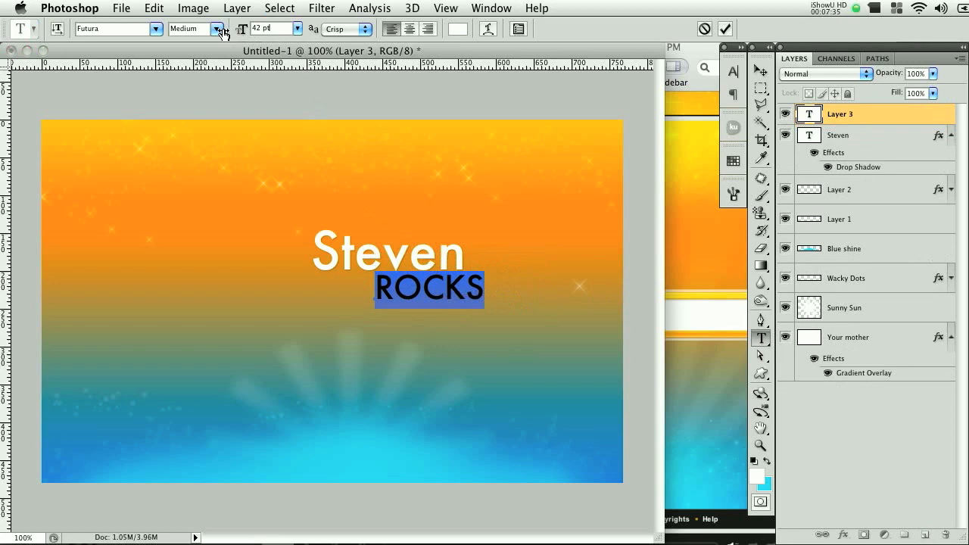
left_click(204, 33)
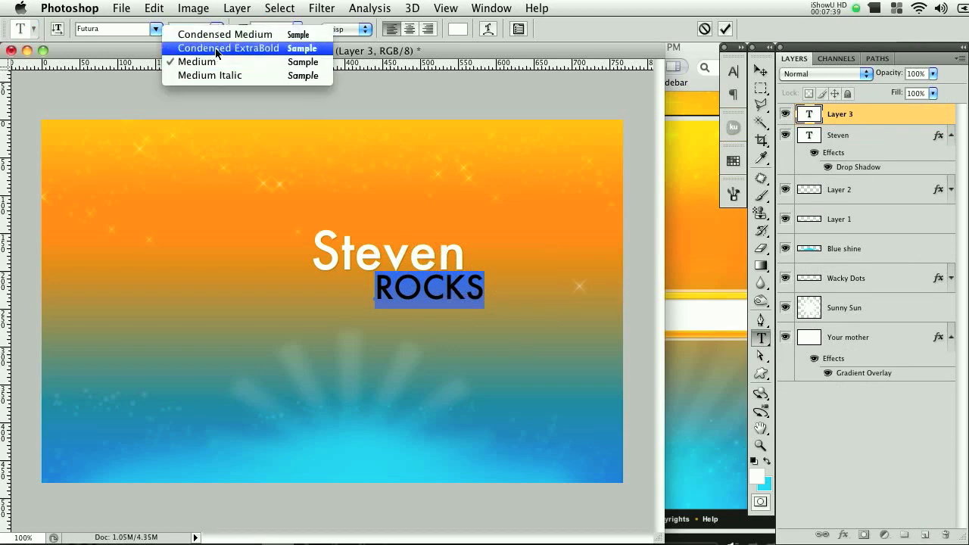
left_click(220, 48)
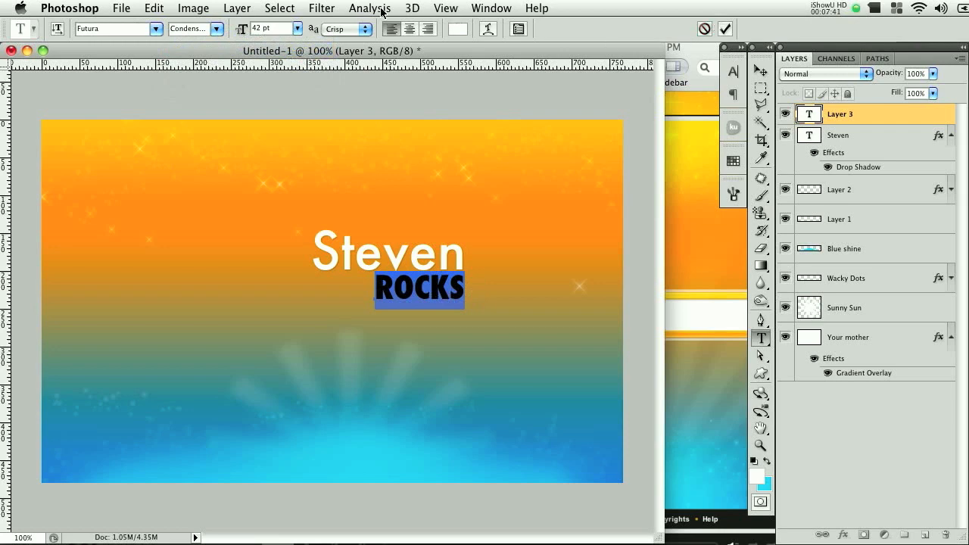
left_click_drag(248, 36, 254, 36)
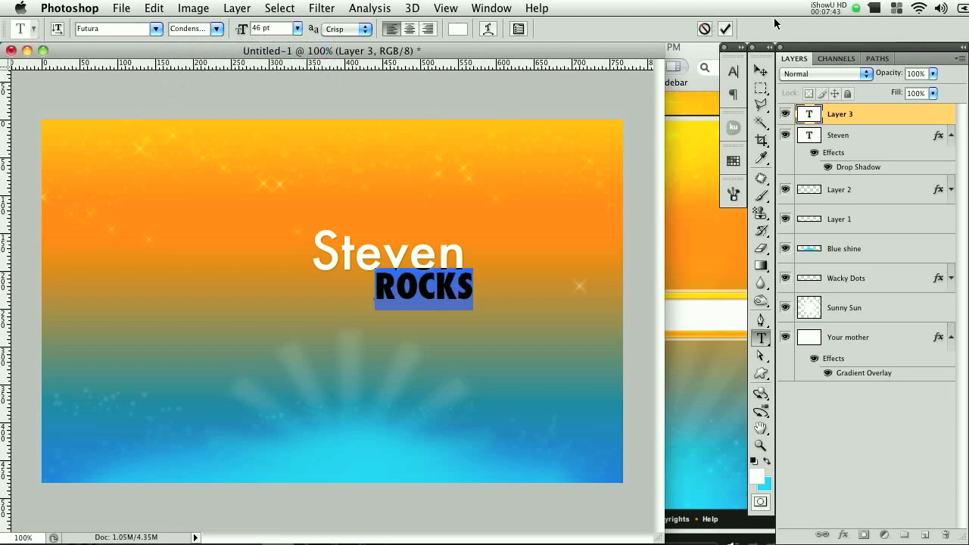
left_click(724, 30)
Copy the first name's drop shadow to the ROCKS layer and shift ROCKS slightly to the right beneath the name
left_click_drag(932, 142, 939, 117)
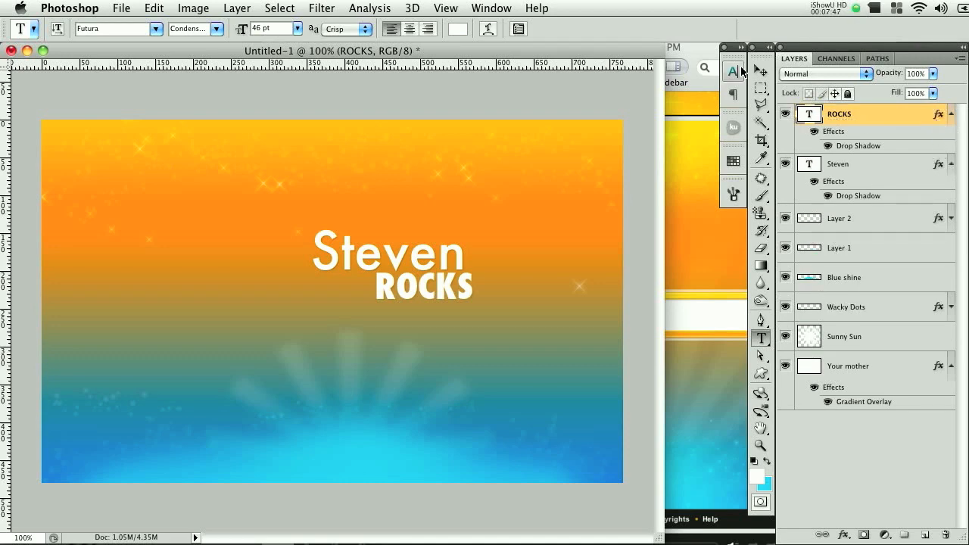
left_click(760, 69)
left_click_drag(474, 264, 483, 264)
key("Left")
key("Left")
key("Left")
key("Left")
key("Left")
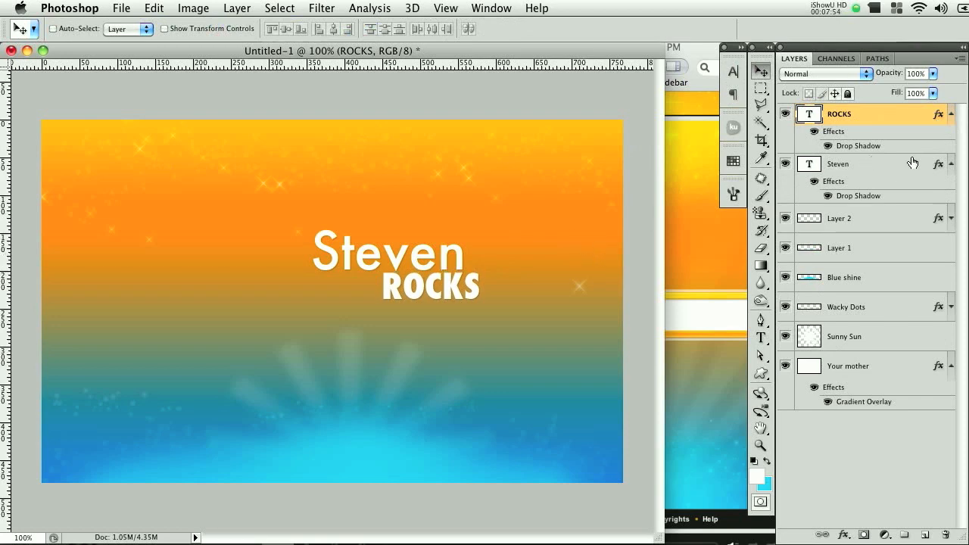
Collapse the effects lists of both title text layers and group the two layers
left_click(951, 115)
left_click(950, 136)
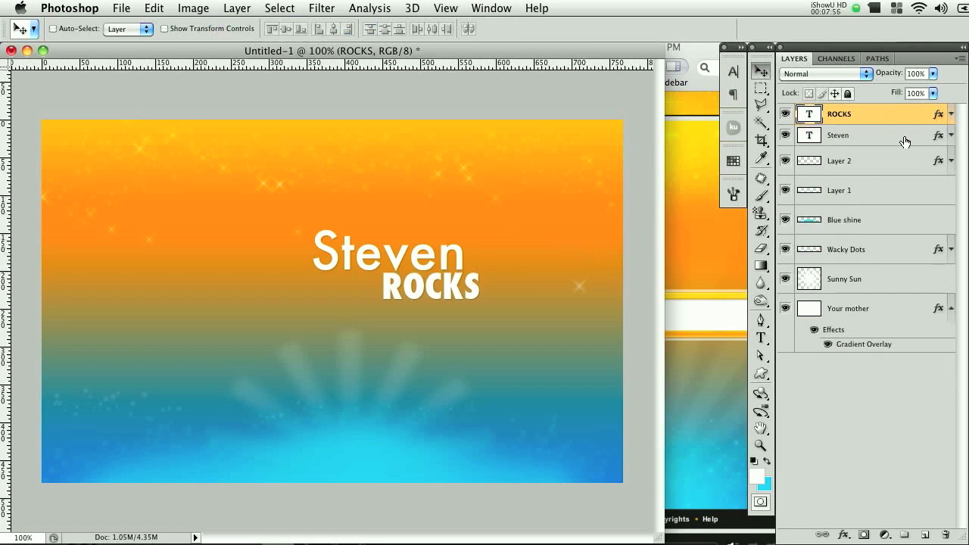
left_click(904, 142, "shift")
key("super+g")
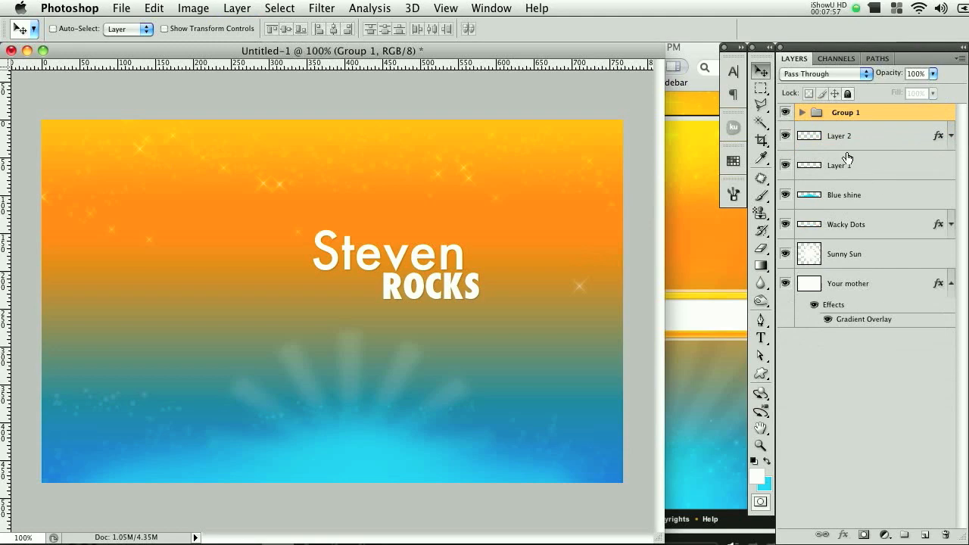
Center Group 1 horizontally and vertically on the Your mother background layer
left_click(885, 289)
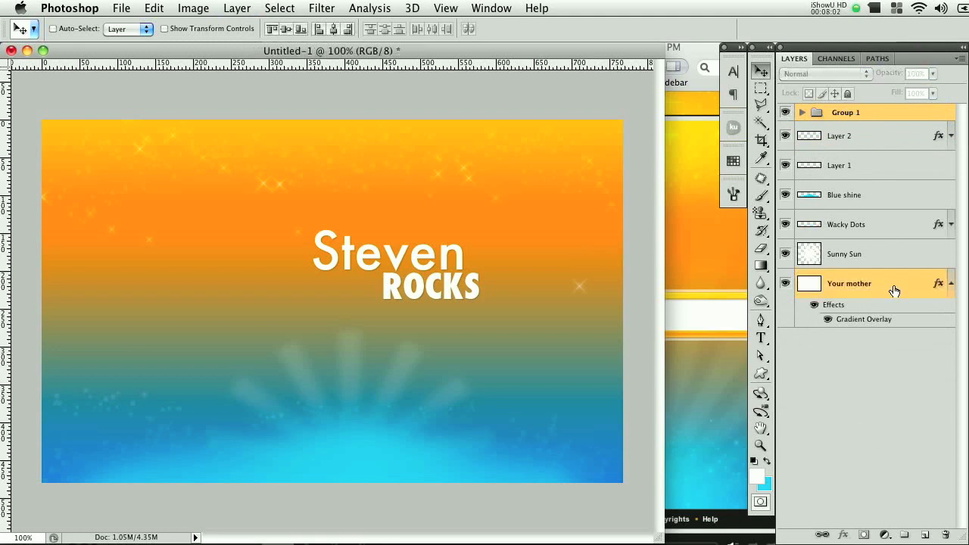
left_click(334, 30)
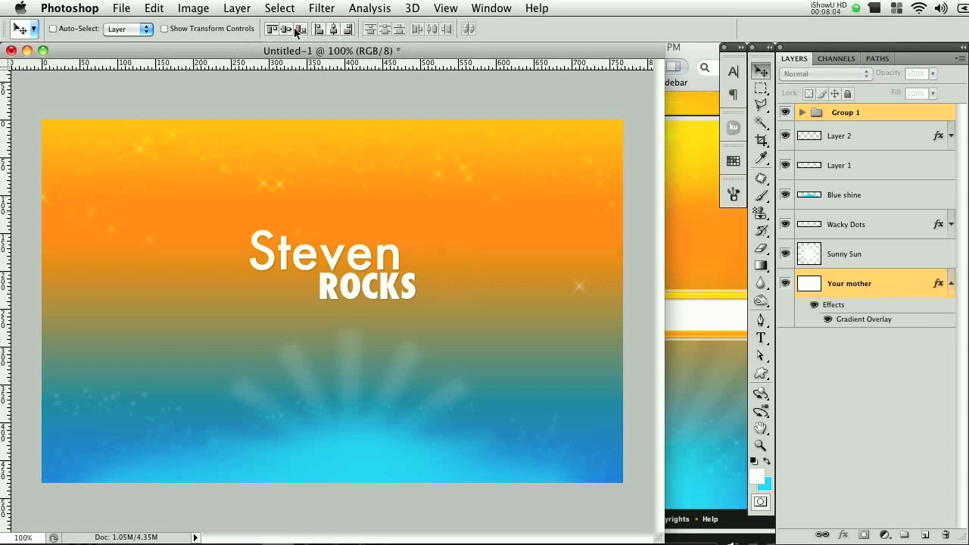
left_click(287, 28)
left_click(902, 118)
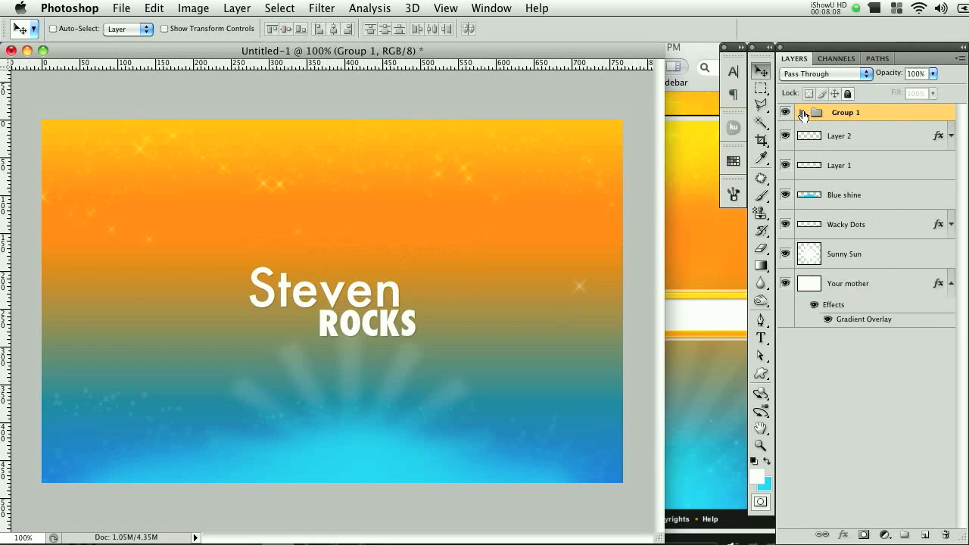
Create a new layer beneath both text layers in Group 1 and fill a wide rectangle around the title with white
left_click(802, 112)
left_click(877, 152)
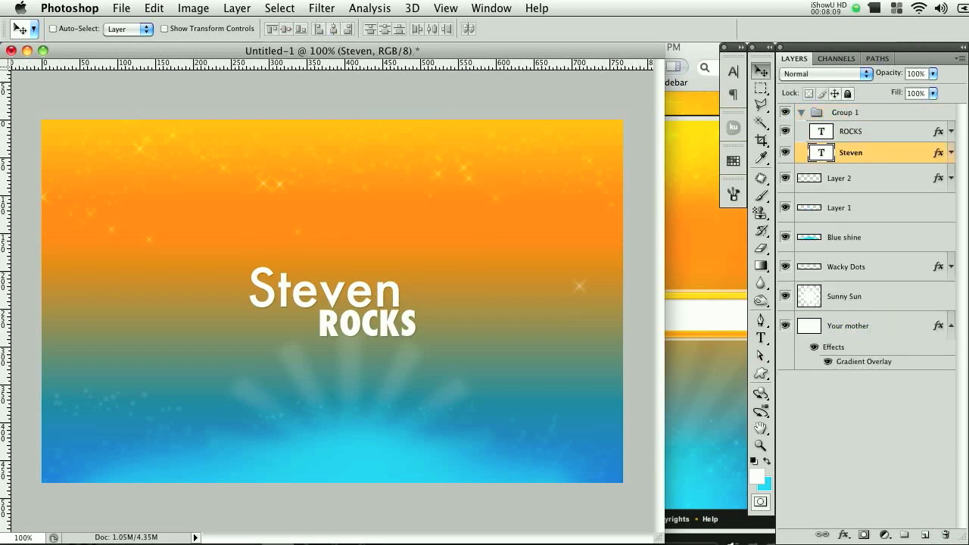
left_click(925, 535)
left_click(760, 89)
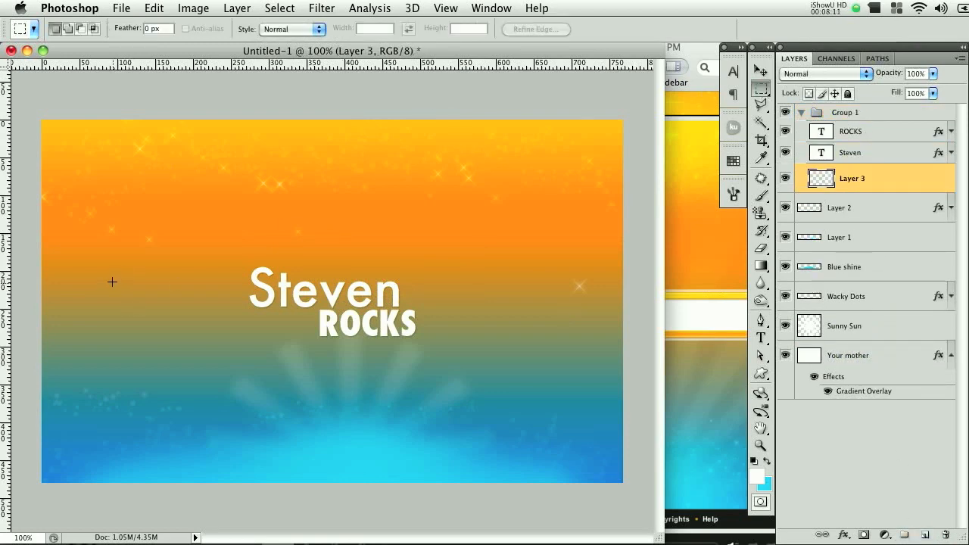
left_click_drag(173, 243, 517, 376)
key("alt+BackSpace")
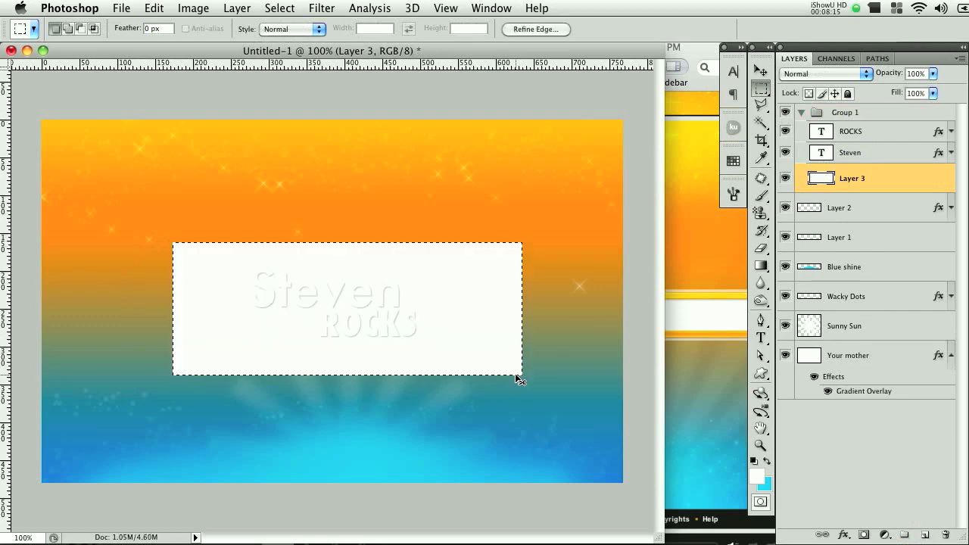
key("super+d")
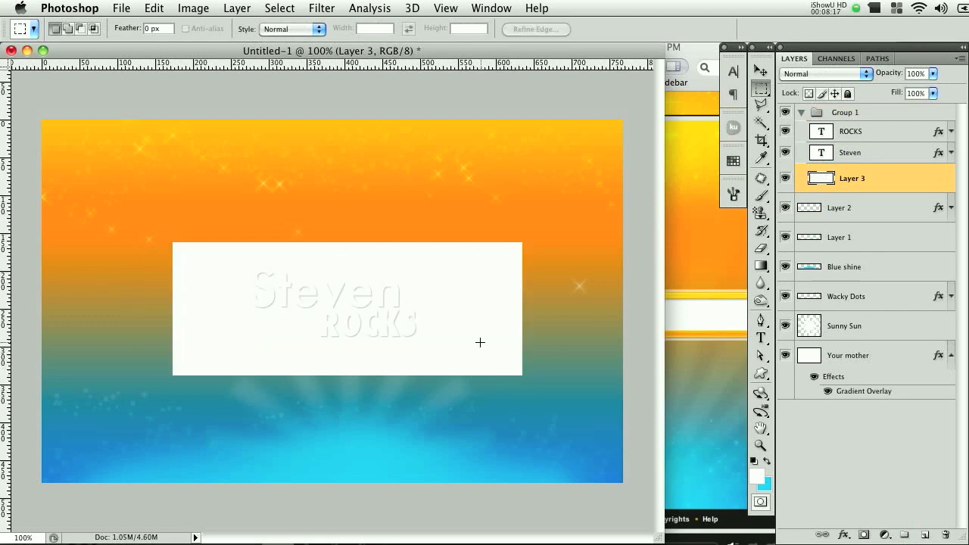
Apply Add Noise to the white rectangle at 21.27% with Uniform distribution and Monochromatic enabled
left_click(319, 7)
mouse_move(447, 183)
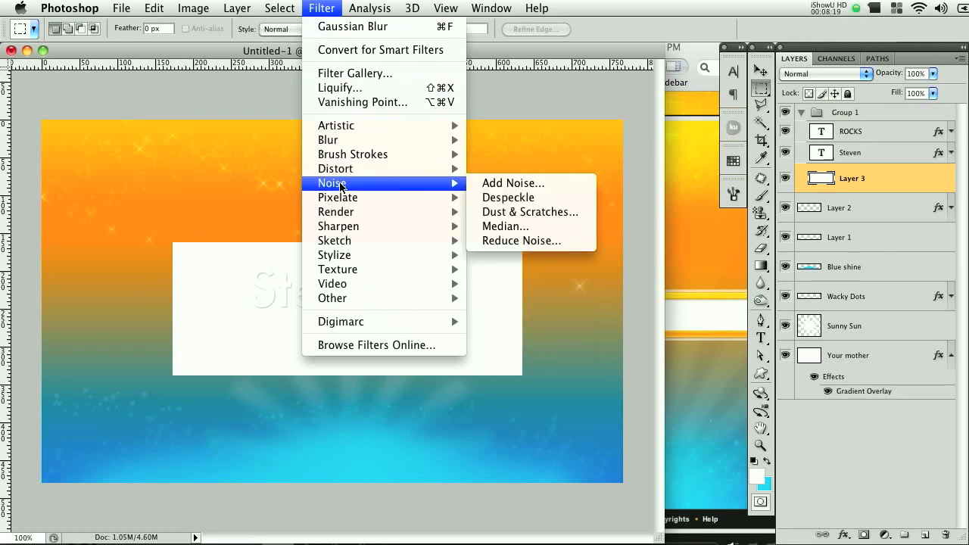
left_click(492, 184)
left_click_drag(967, 165, 667, 113)
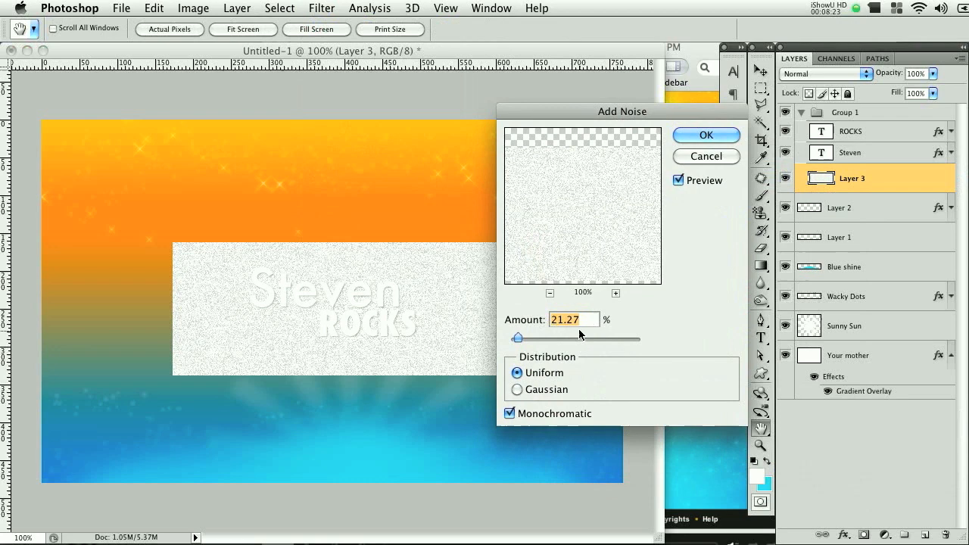
left_click(569, 319)
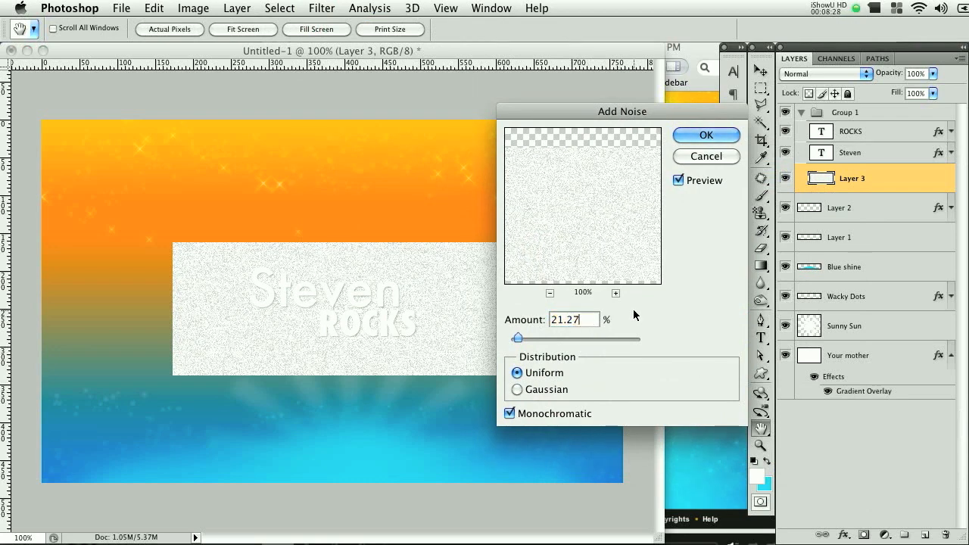
left_click(706, 135)
left_click(321, 8)
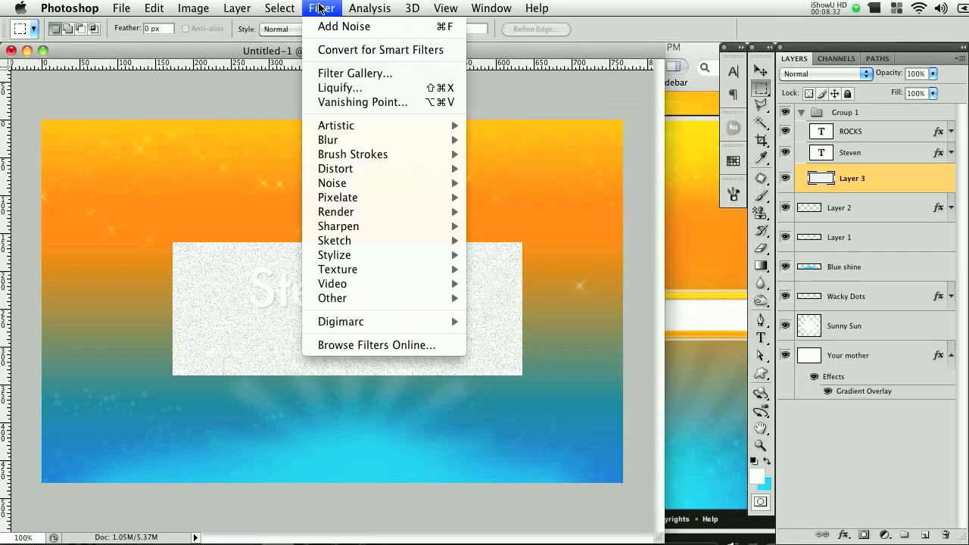
mouse_move(327, 140)
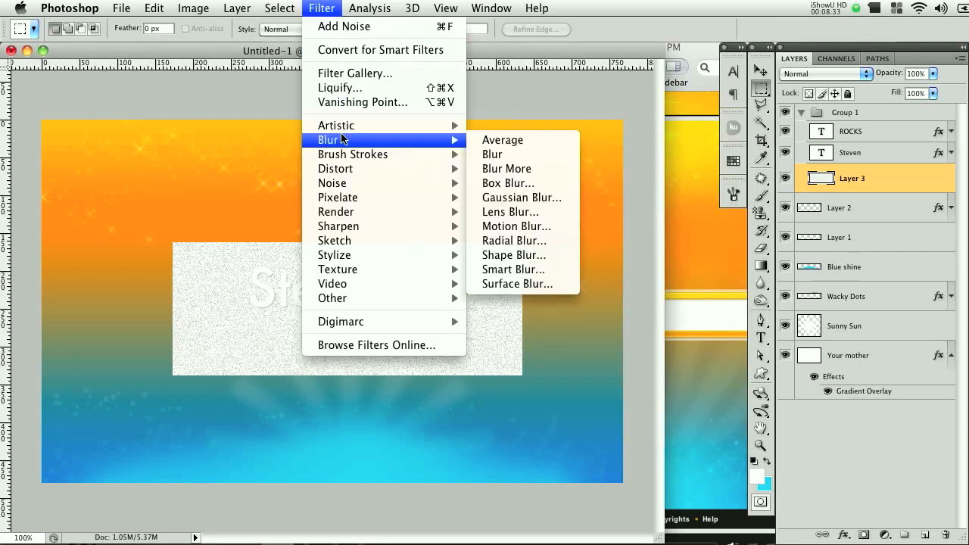
left_click(522, 198)
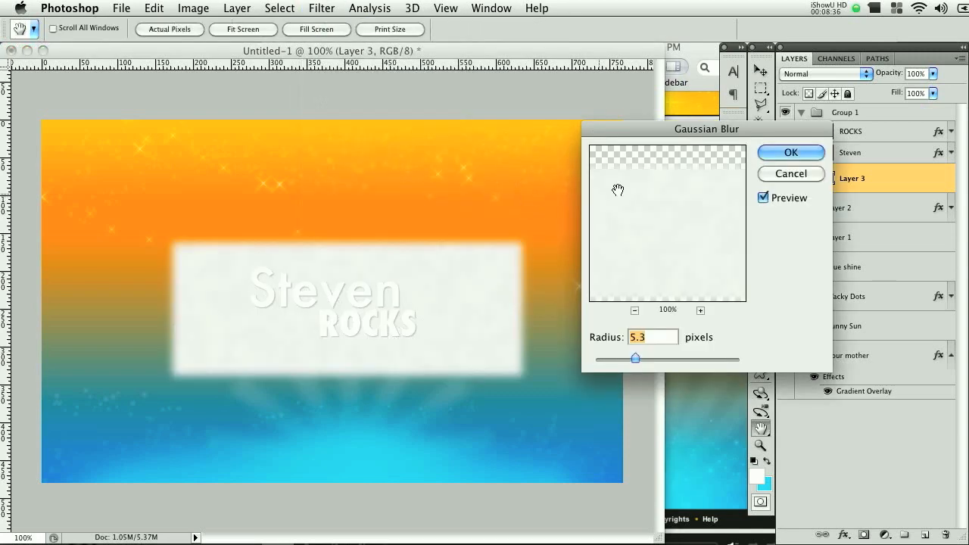
left_click(780, 173)
Apply a long horizontal Motion Blur at a 0° angle to the noisy rectangle so its sides fade out
left_click(321, 7)
mouse_move(343, 140)
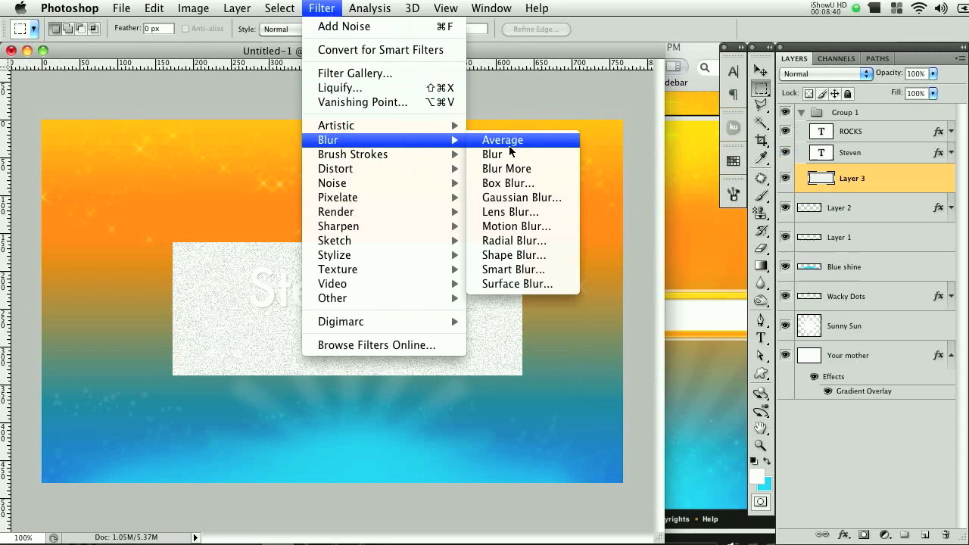
left_click(520, 227)
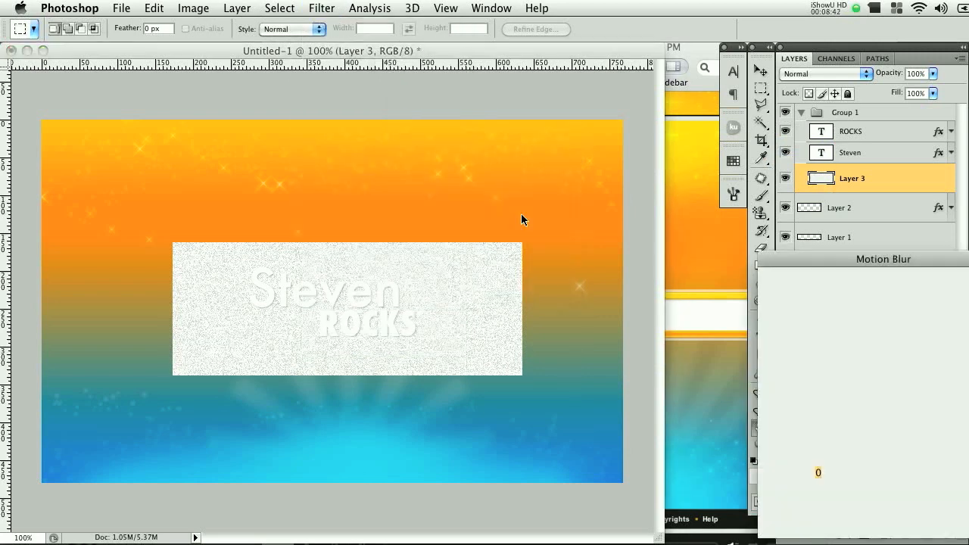
left_click_drag(923, 194, 735, 171)
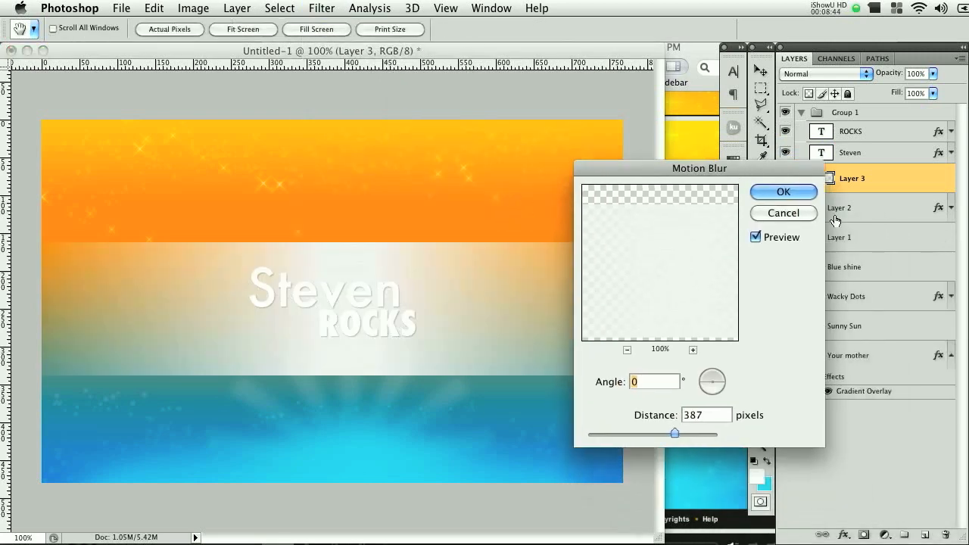
left_click_drag(649, 436, 667, 431)
left_click(783, 190)
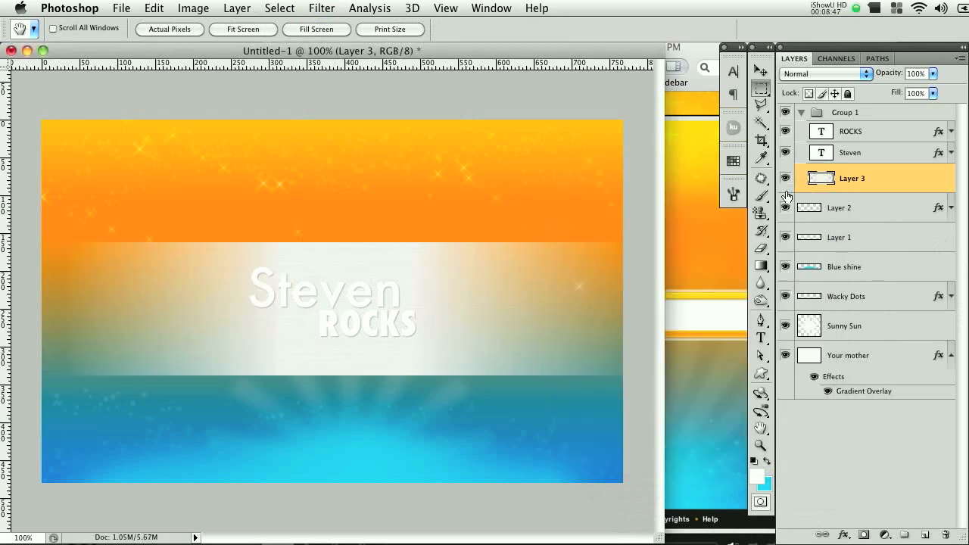
Lower the blurred band layer's opacity to 14% and collapse Group 1
key("m")
left_click_drag(892, 78, 827, 78)
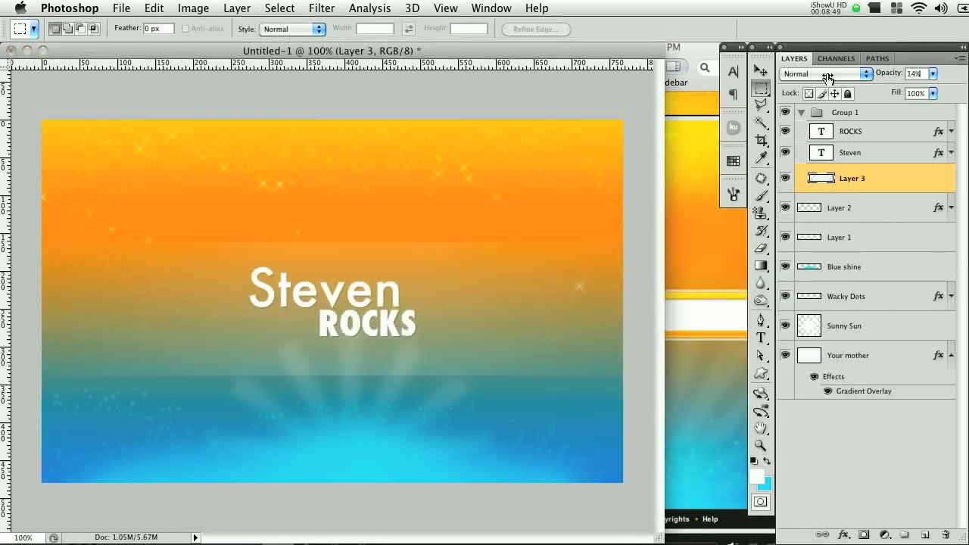
left_click(800, 112)
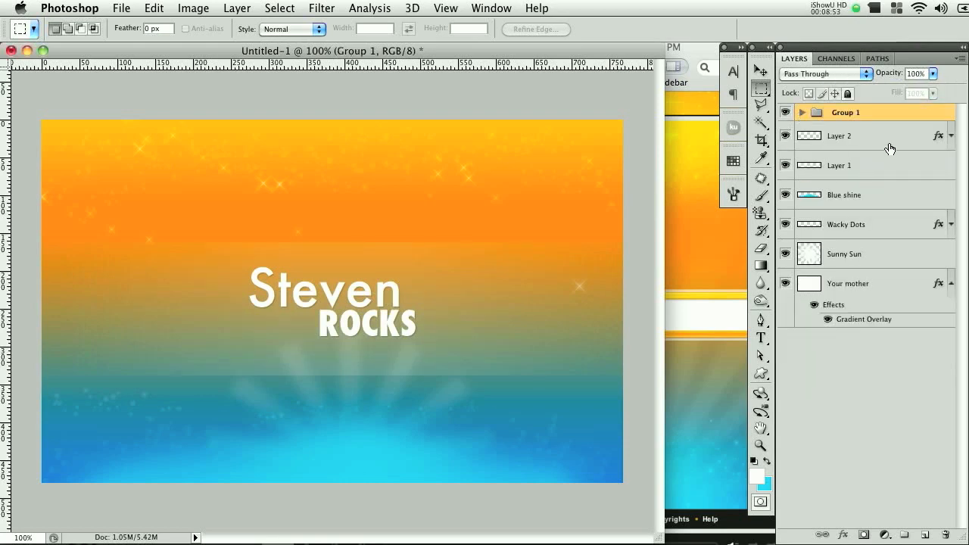
Check the Grooveshark screenshot in Preview, then return to Photoshop and create a new layer directly above Layer 2
left_click(734, 223)
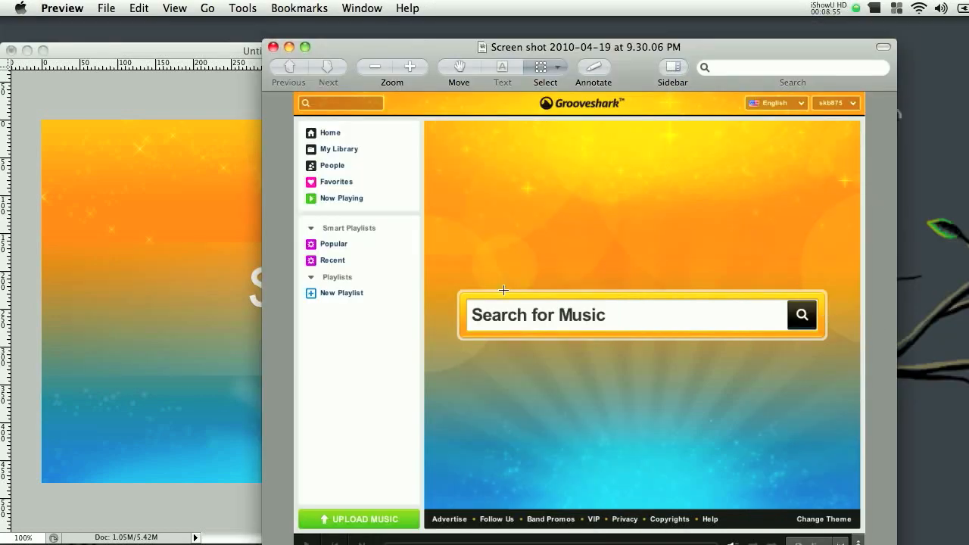
left_click(212, 46)
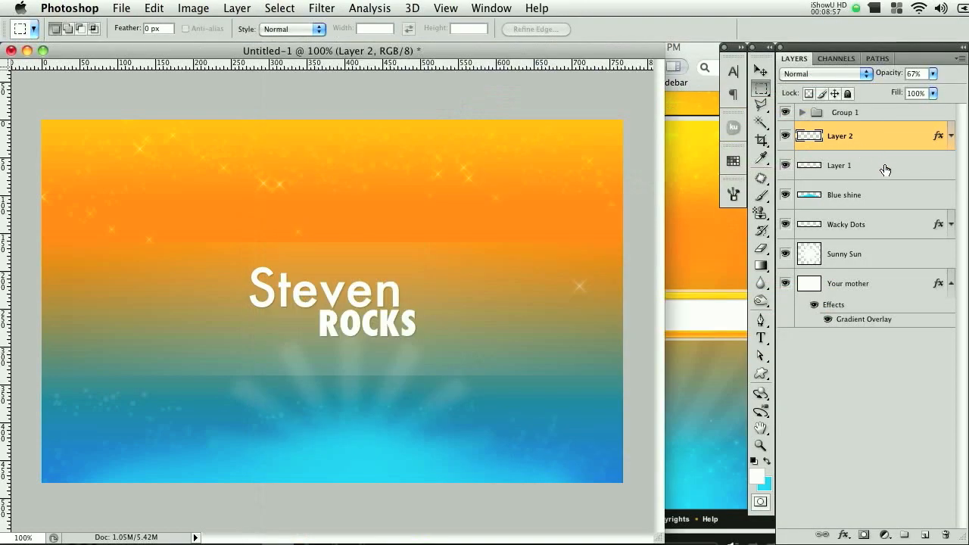
left_click(924, 535)
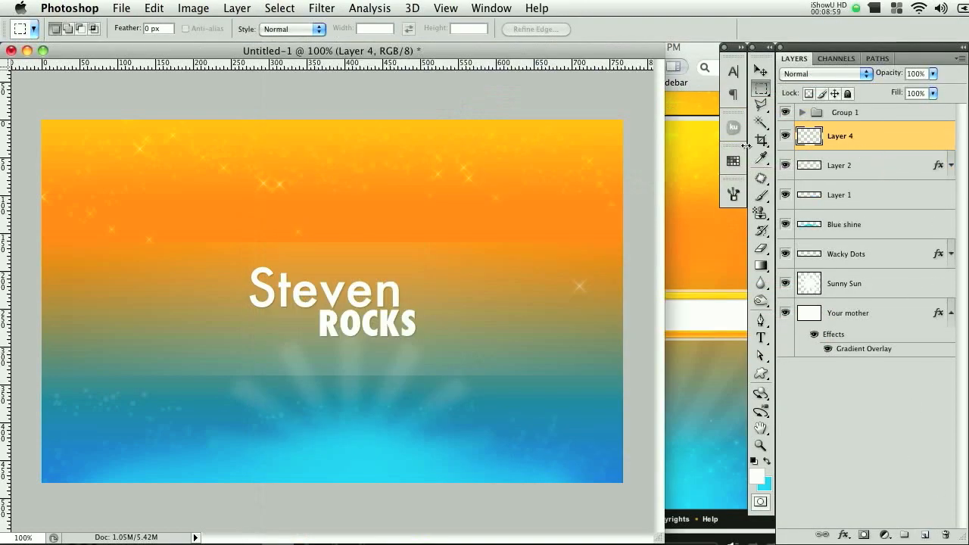
Select the Brush tool with the hard round 19 px tip and set its master diameter to 87 px
left_click(761, 195)
right_click(312, 228)
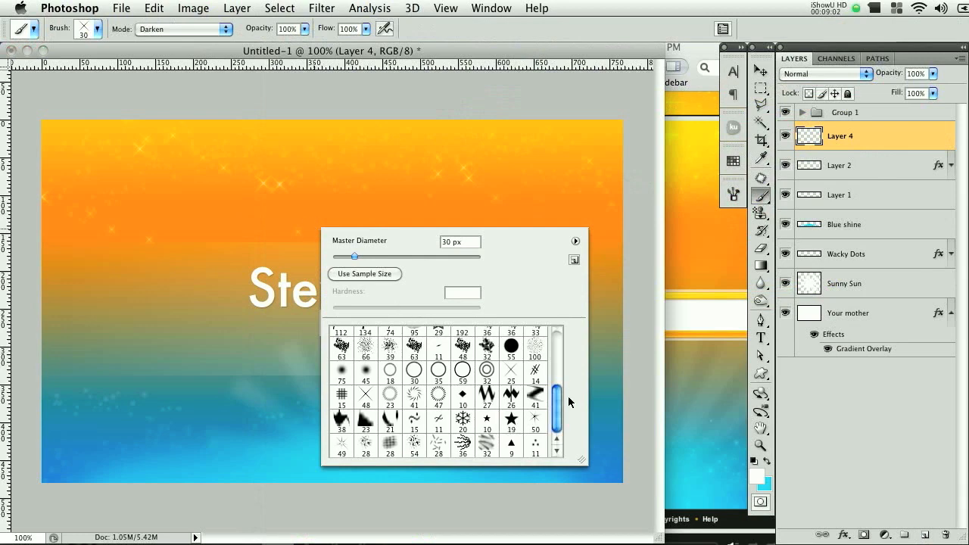
left_click_drag(553, 412, 564, 324)
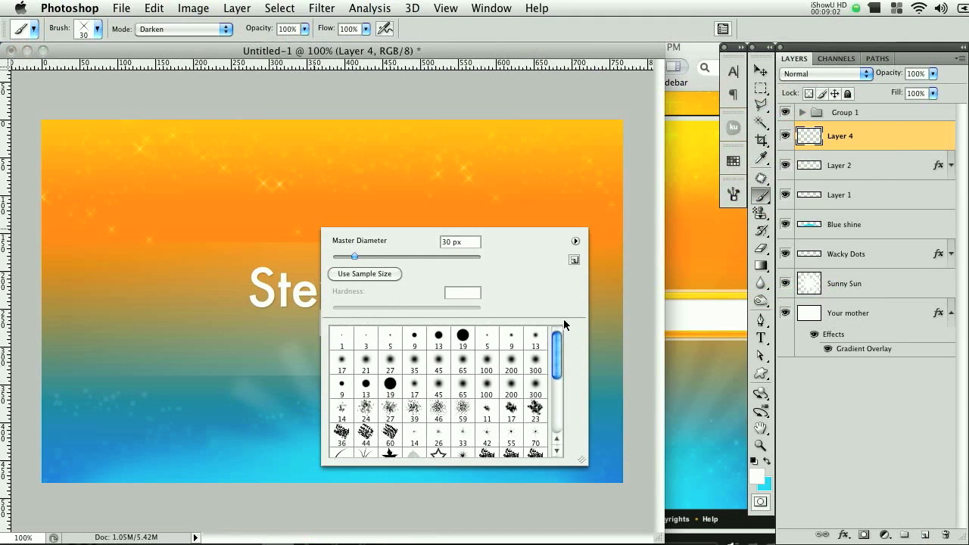
left_click(462, 337)
left_click_drag(395, 255, 396, 256)
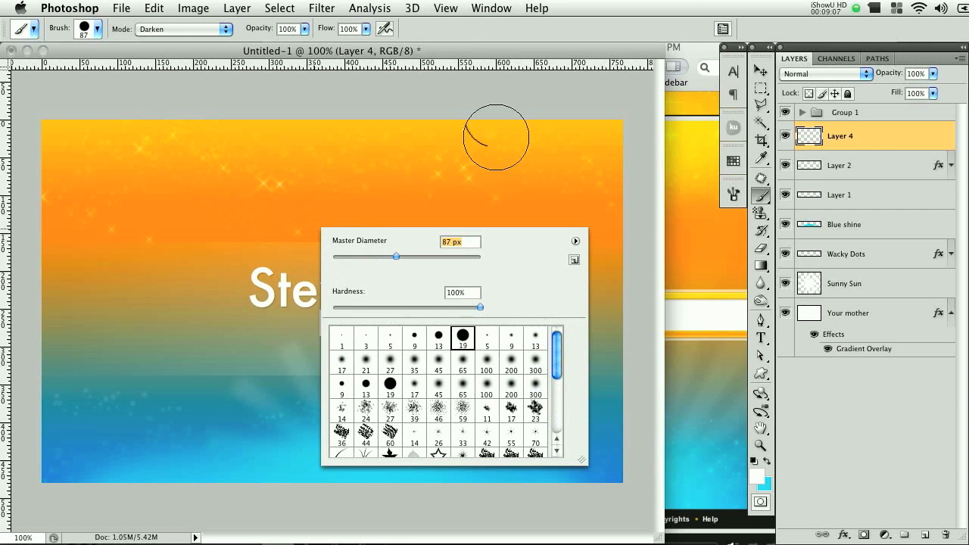
left_click(506, 52)
Paint a 250 px white circle at the canvas's right edge and a 200 px one in its upper-left corner on Layer 4
key("bracketright")
key("bracketright")
key("bracketright")
key("bracketright")
key("bracketright")
key("bracketright")
key("bracketright")
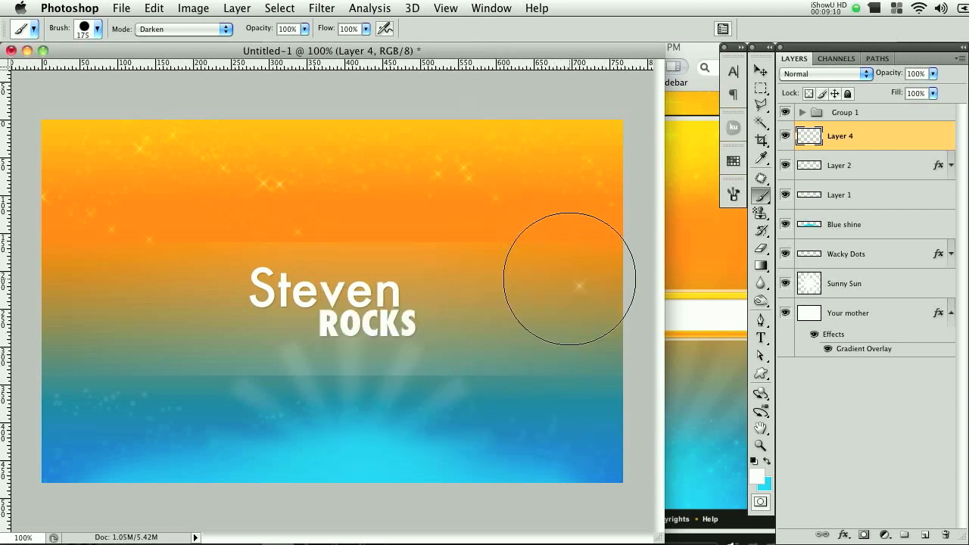
left_click(581, 287)
key("bracketleft")
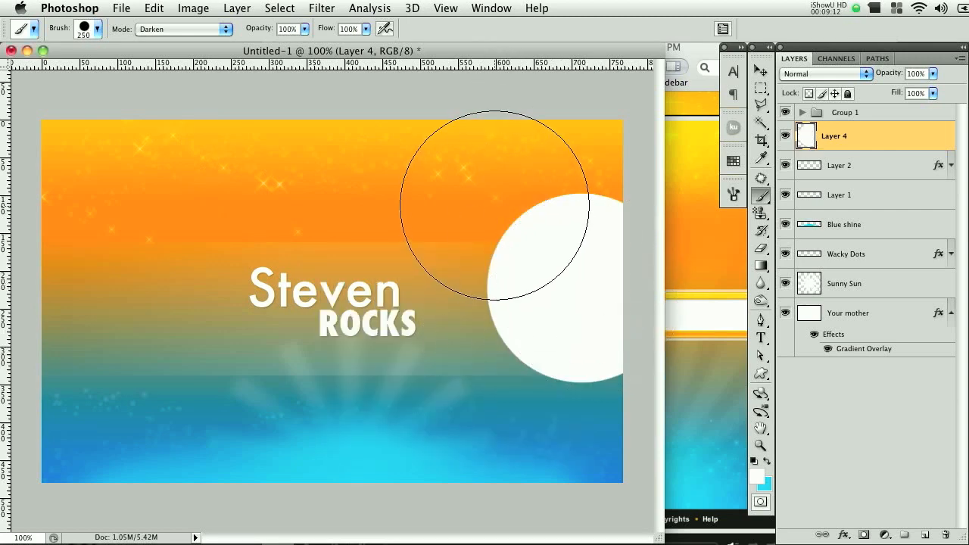
left_click(76, 160)
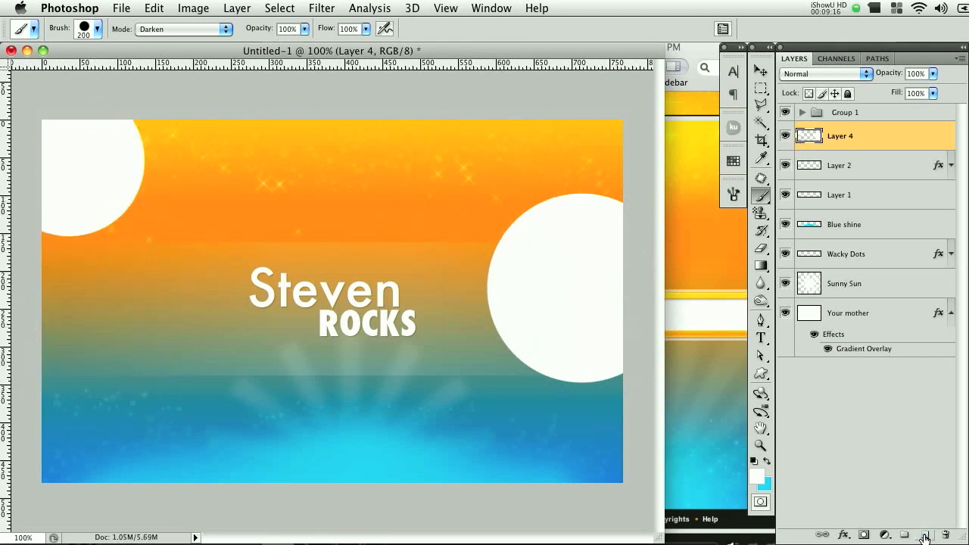
Create a new layer below Layer 4 and paint 125 px white circles overlapping the lower-left of the right circle and bottom of the left one
left_click(924, 536)
key("bracketleft")
key("bracketleft")
key("bracketleft")
left_click(509, 353)
left_click(100, 239)
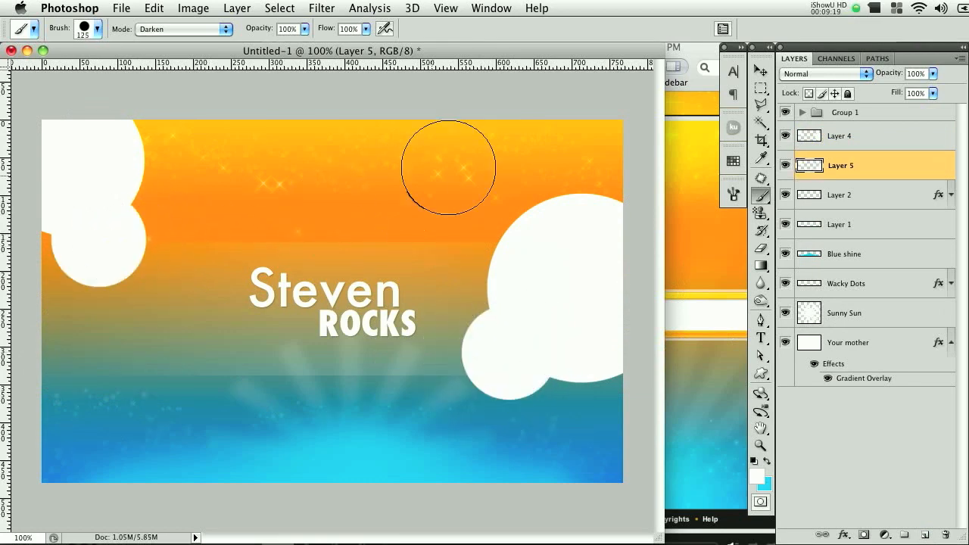
On Layer 4, paint two 175 px white circles, one at the upper right of the canvas and one above the word Steven
left_click(854, 136)
key("bracketright")
key("bracketright")
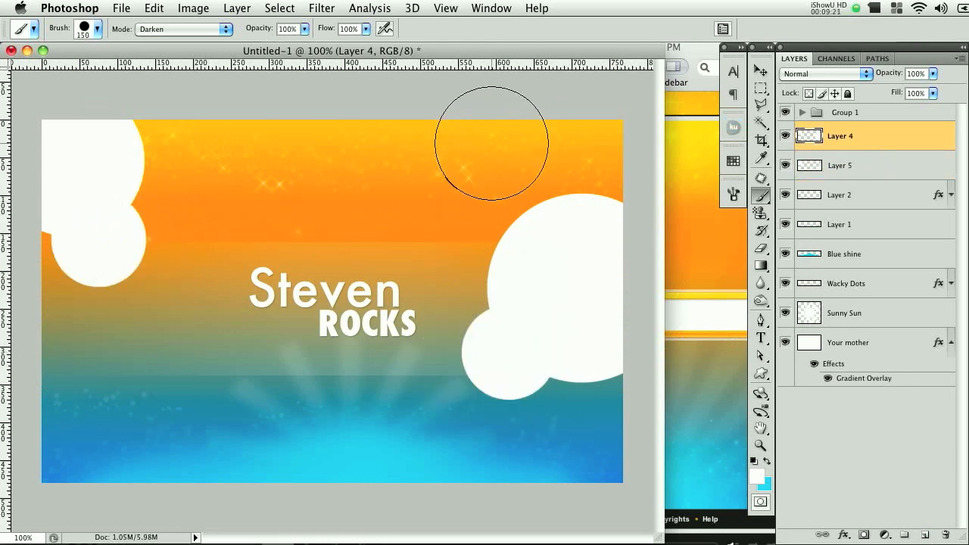
left_click(480, 143)
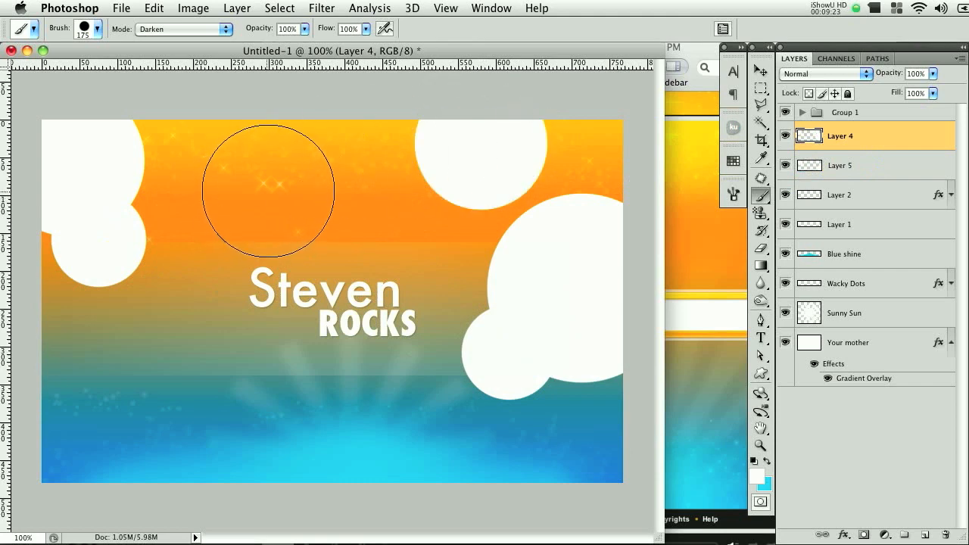
left_click(271, 189)
On Layer 5, paint 90 px white circles at the lower-left of the upper-right circle and the lower-right of the circle above Steven
left_click(852, 167)
key("bracketleft")
key("bracketleft")
key("bracketleft")
key("bracketleft")
key("bracketleft")
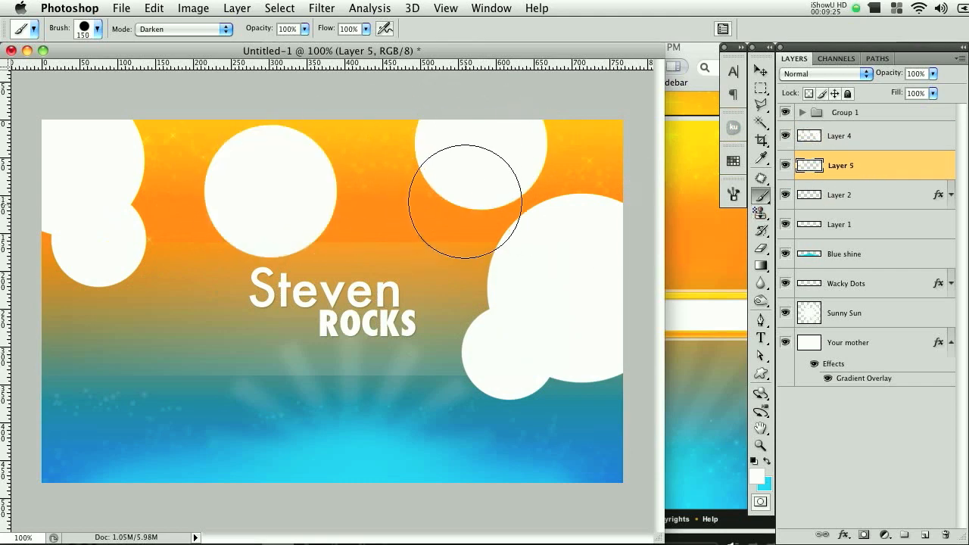
key("bracketright")
left_click(457, 202)
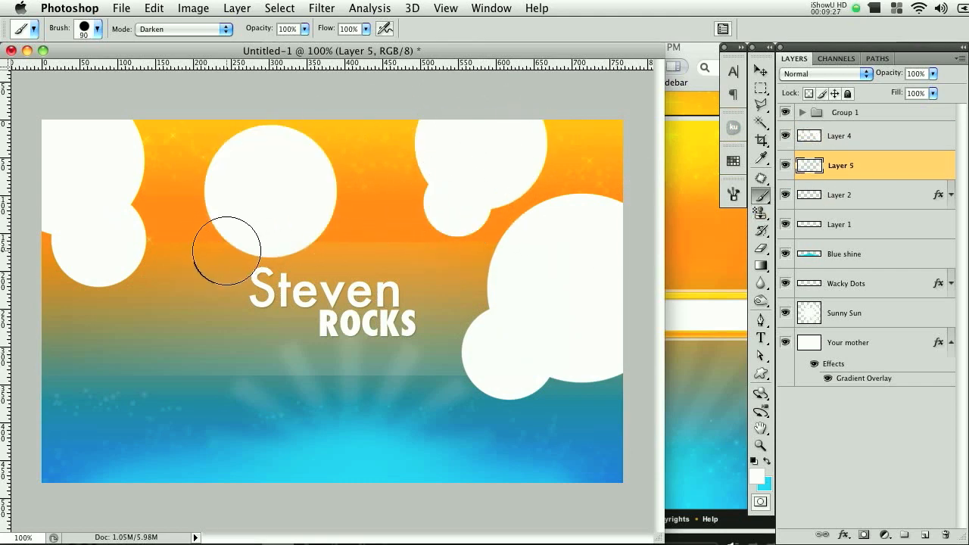
left_click(231, 250)
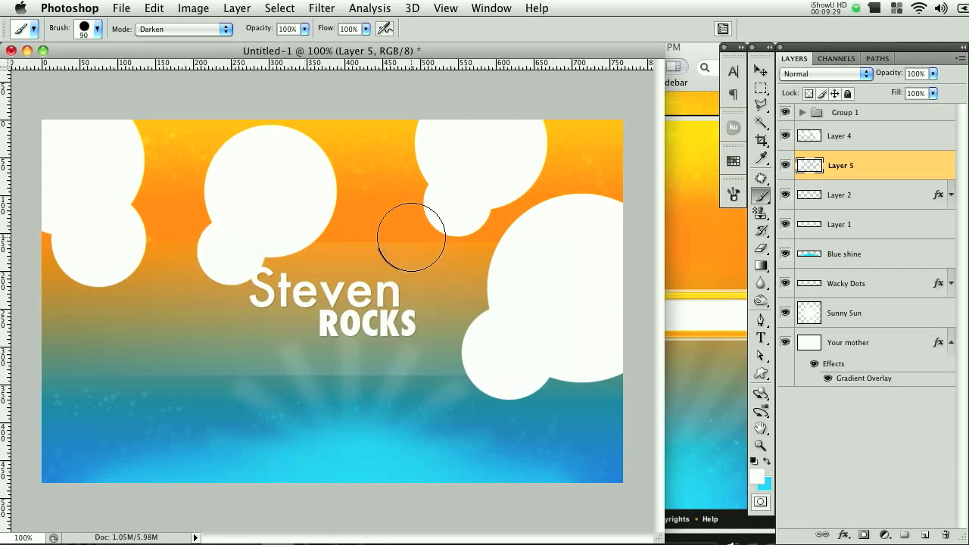
key("ctrl+z")
left_click(328, 231)
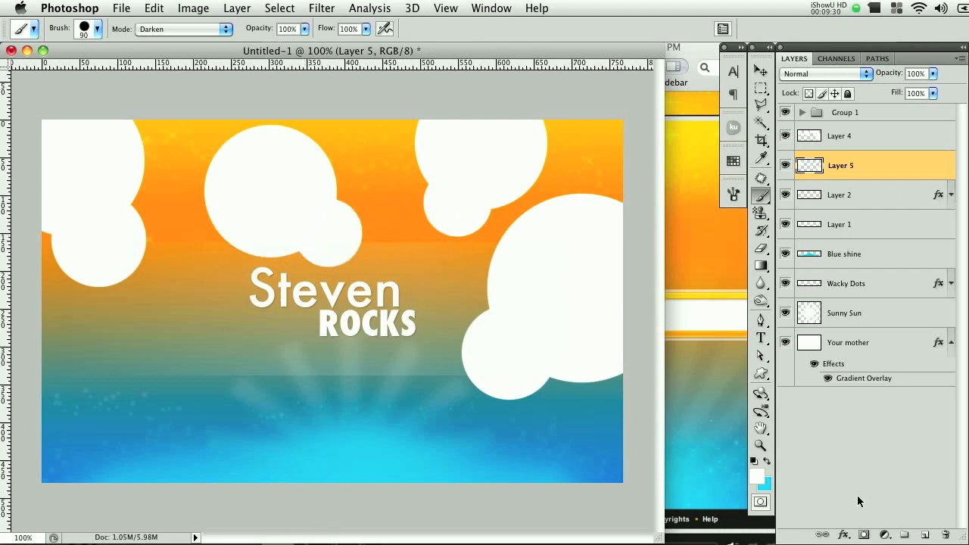
Lower the opacity of both circle layers, Layer 5 and Layer 4, to 7%
left_click(918, 73)
type("7")
key("Return")
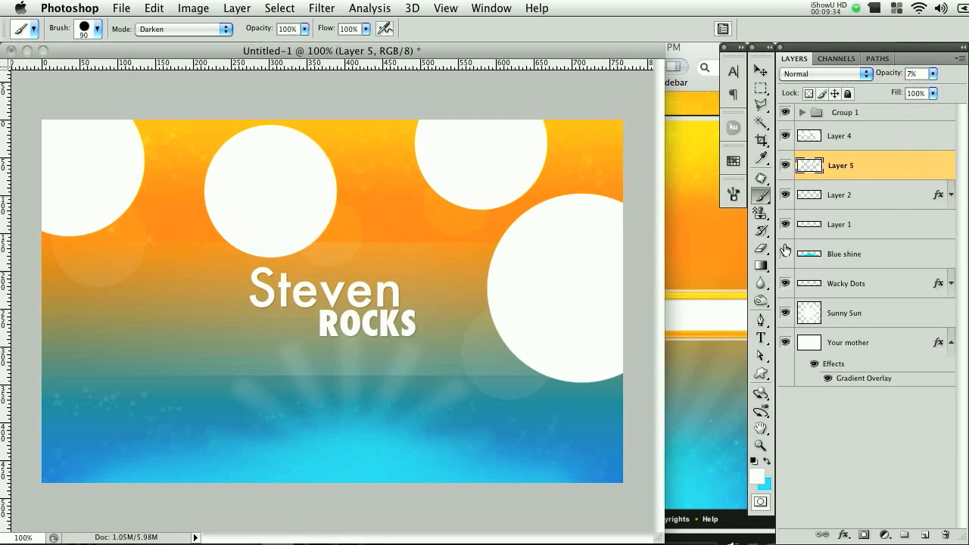
left_click(878, 146)
left_click(916, 73)
type("7")
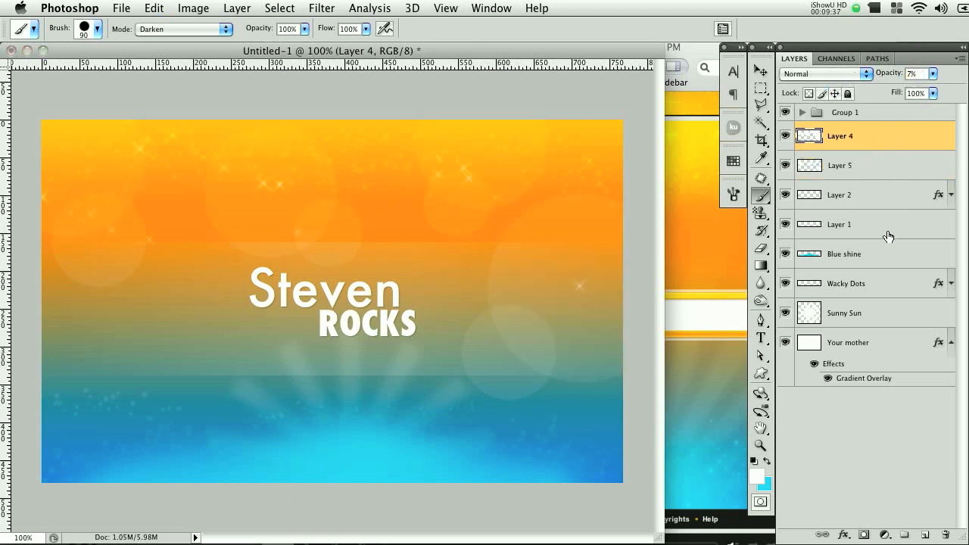
left_click_drag(470, 54, 505, 55)
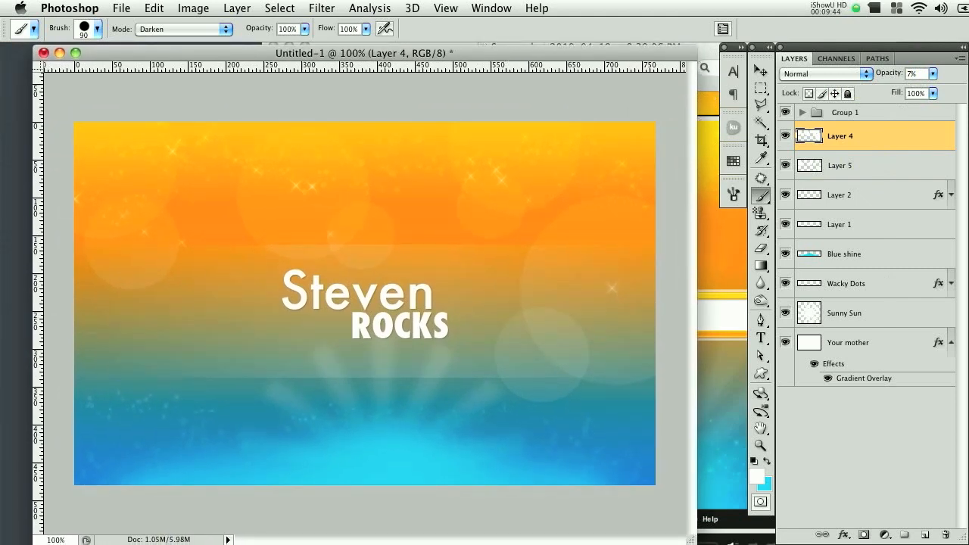